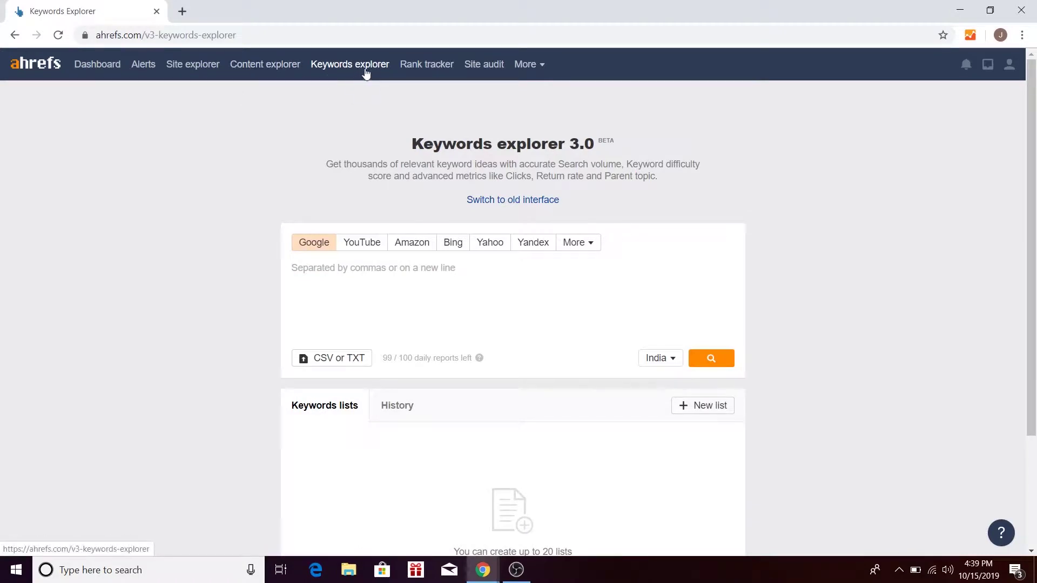
Look up the keyword "digital marketing course" for Google in India.
scroll(981, 324, down, 3)
scroll(979, 368, up, 3)
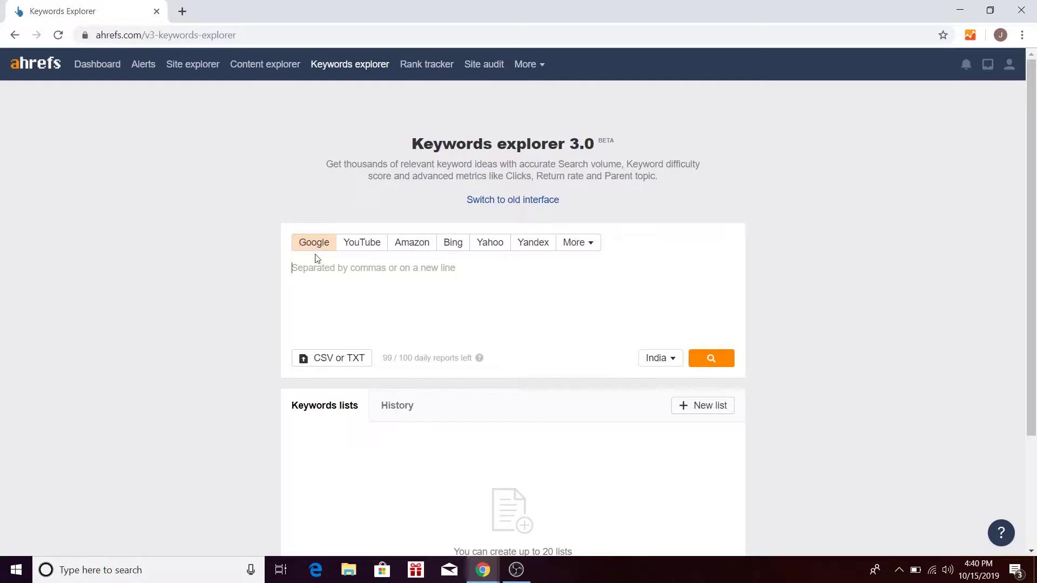
text(di)
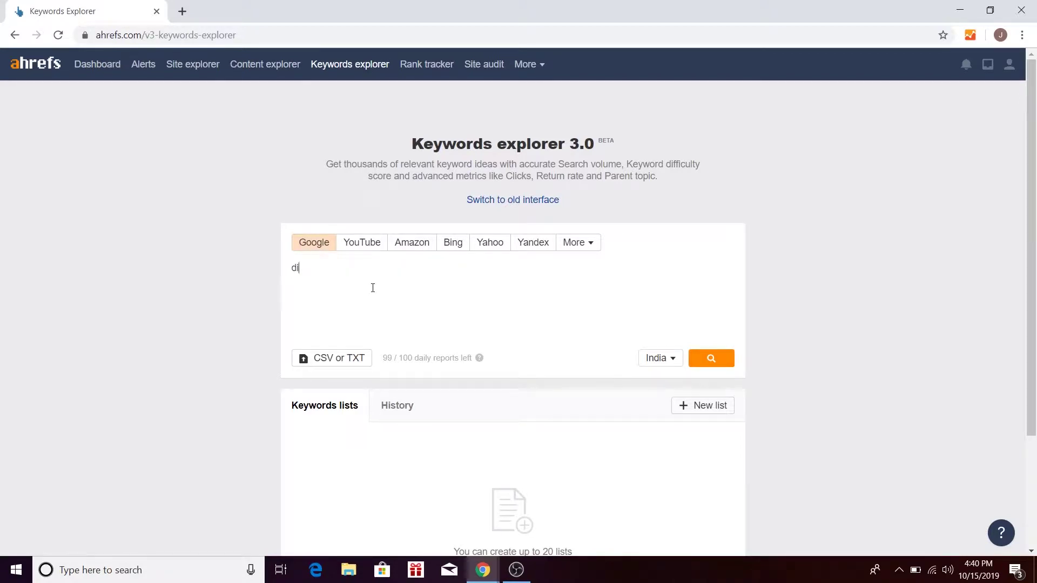
text(gital marmeting course)
scroll(338, 266, down, 3)
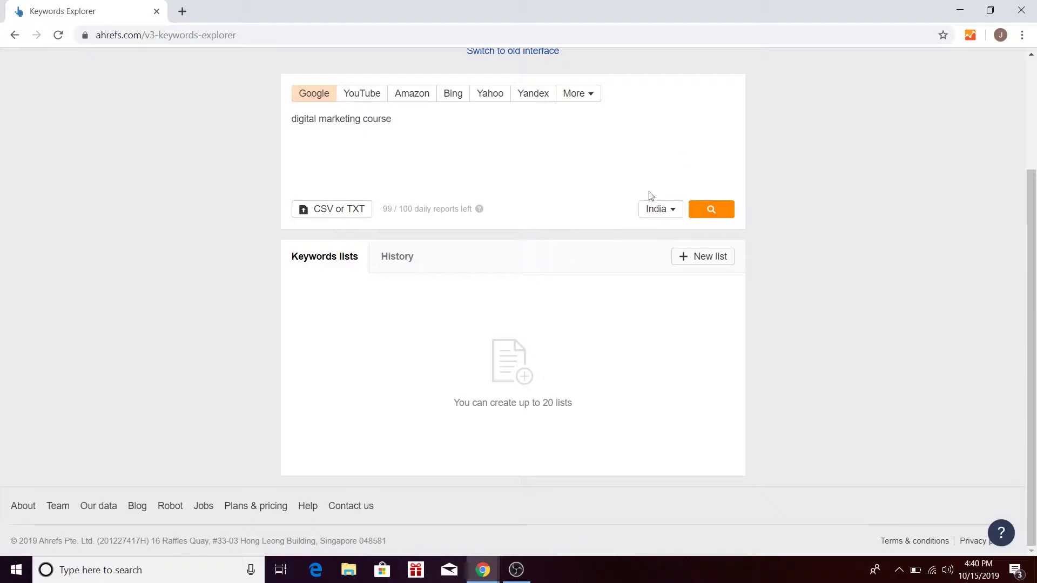
click(703, 213)
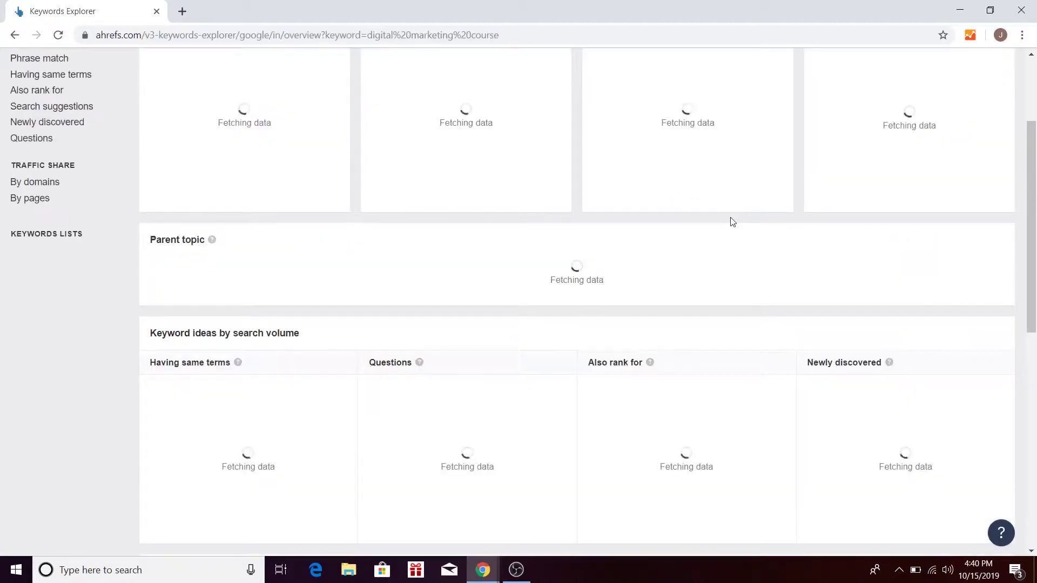
Examine the keyword difficulty, search volume, clicks, global volume, parent topic and keyword ideas for "digital marketing course".
scroll(452, 69, up, 3)
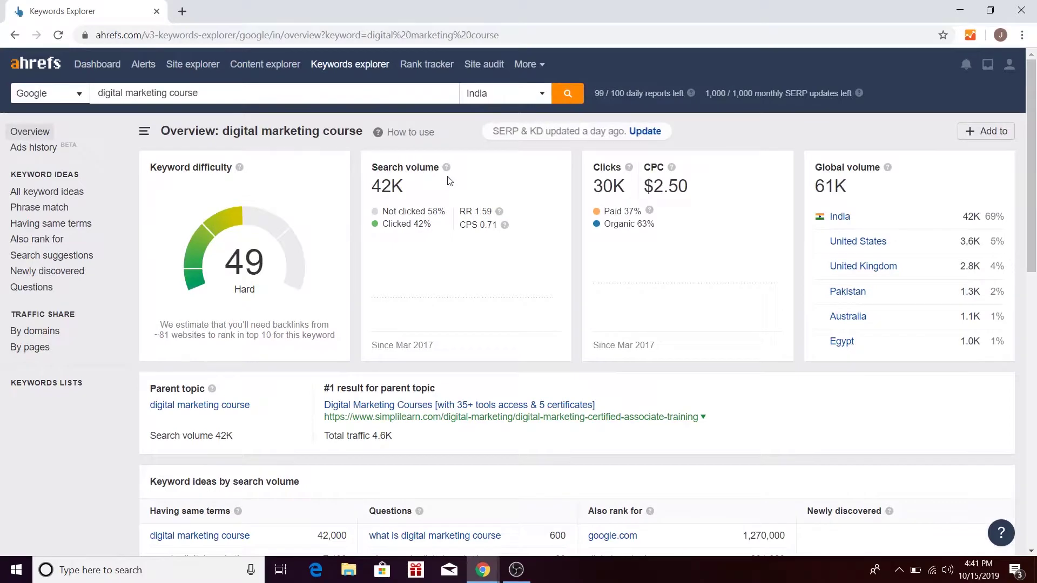
scroll(811, 186, down, 8)
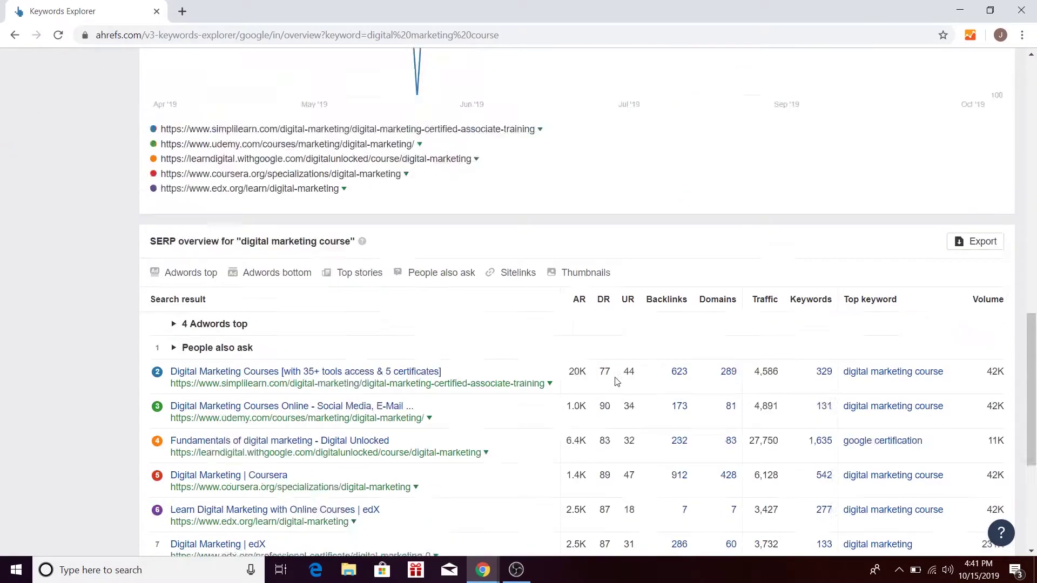
scroll(618, 382, up, 9)
scroll(3, 147, down, 4)
scroll(2, 146, up, 4)
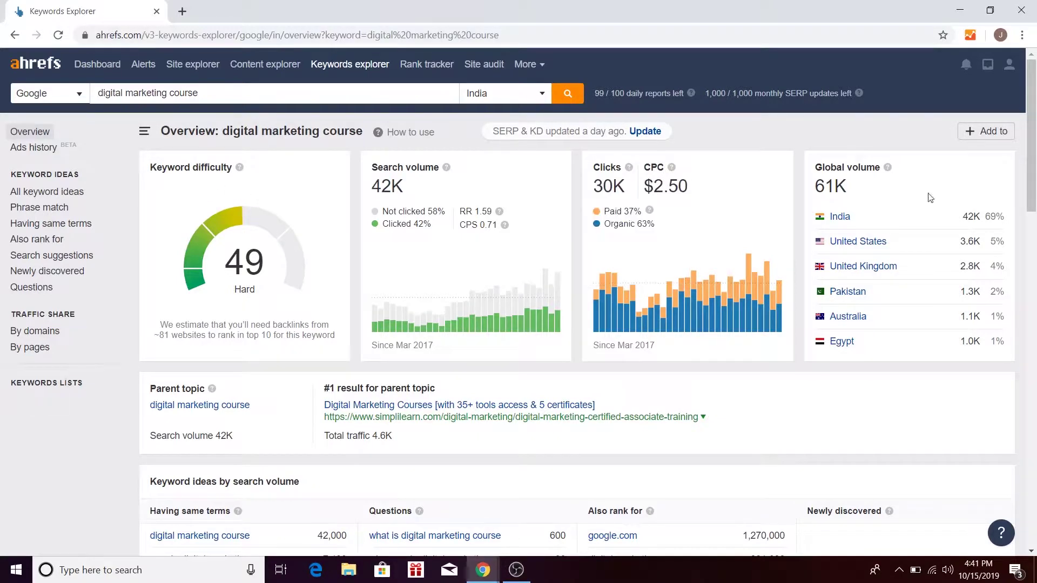
scroll(757, 164, down, 4)
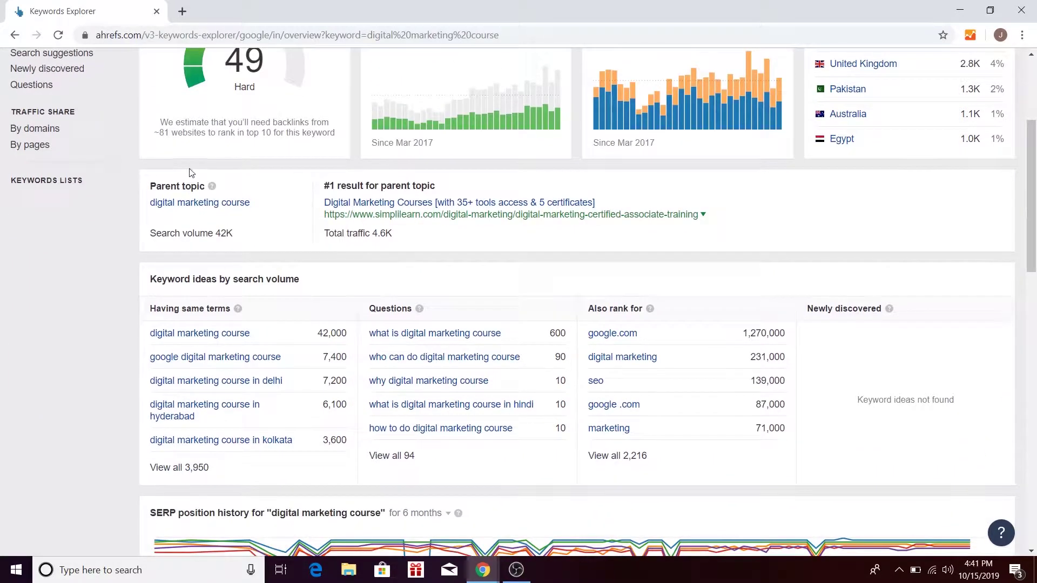
scroll(224, 243, down, 1)
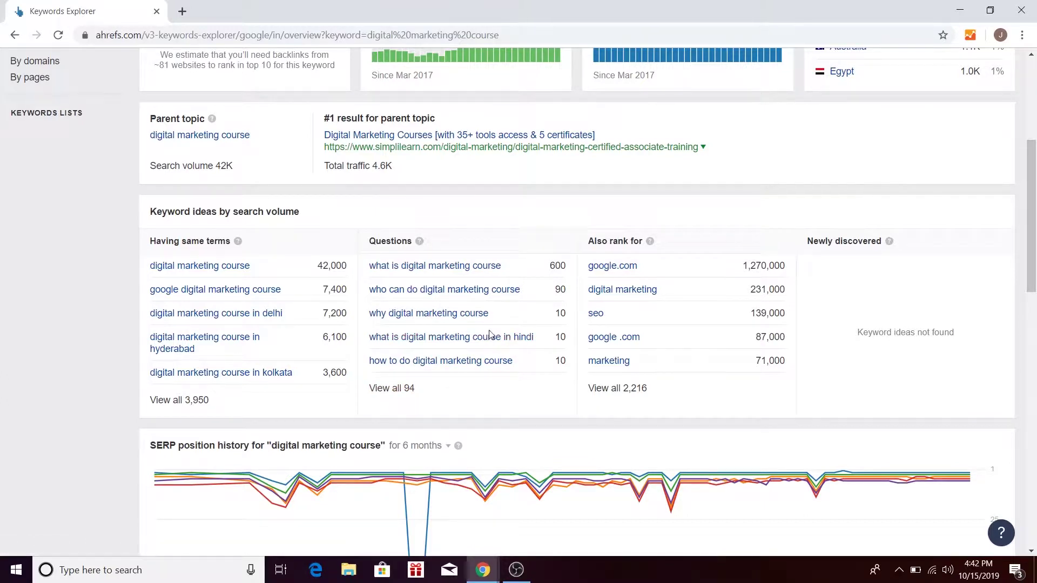
scroll(481, 313, up, 4)
scroll(682, 263, down, 2)
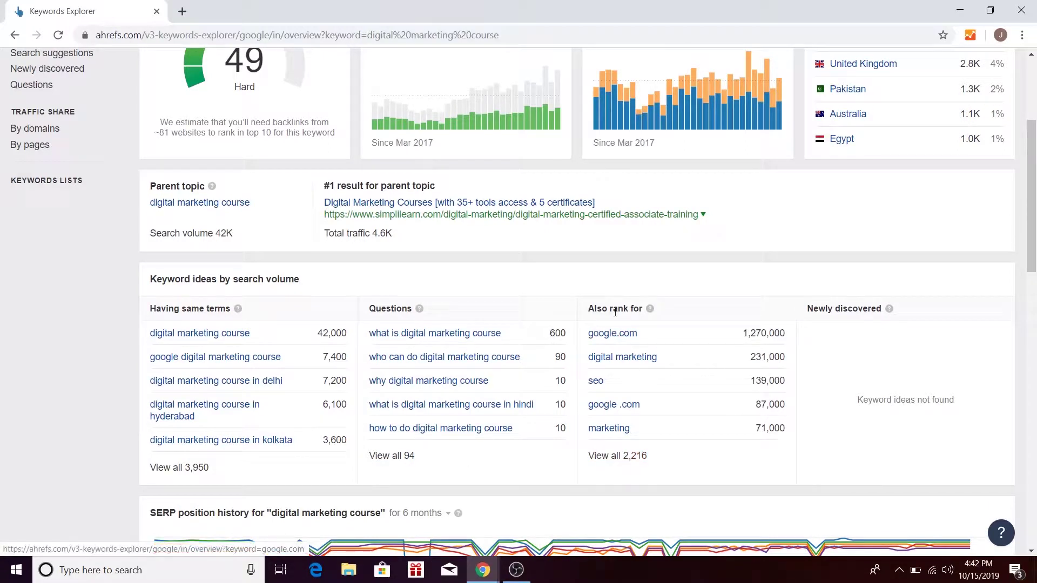
scroll(659, 224, down, 1)
Examine the SERP position history and the SERP overview of ranking pages for "digital marketing course".
scroll(659, 223, down, 2)
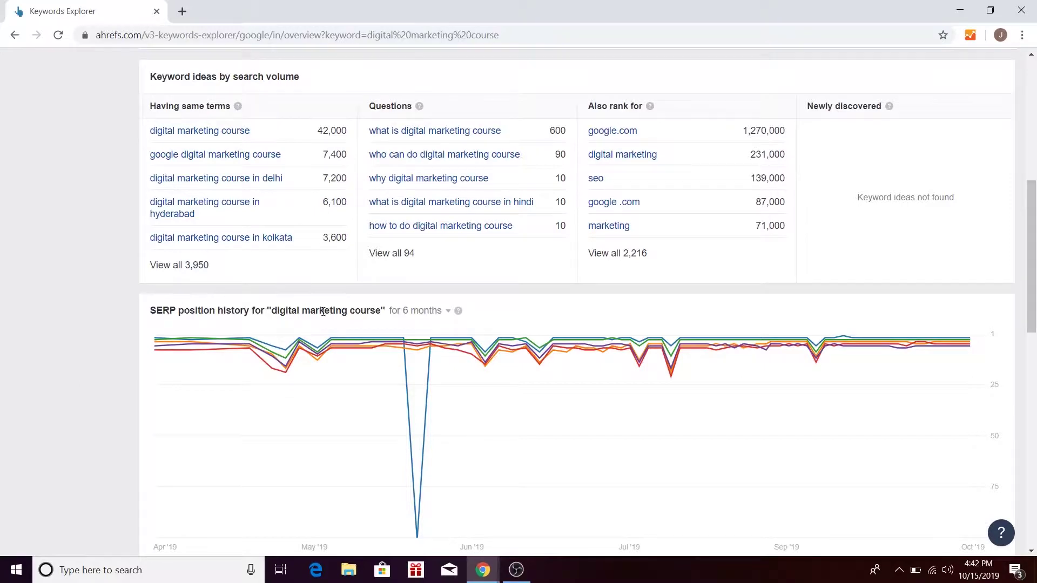
scroll(418, 282, down, 5)
scroll(406, 235, up, 1)
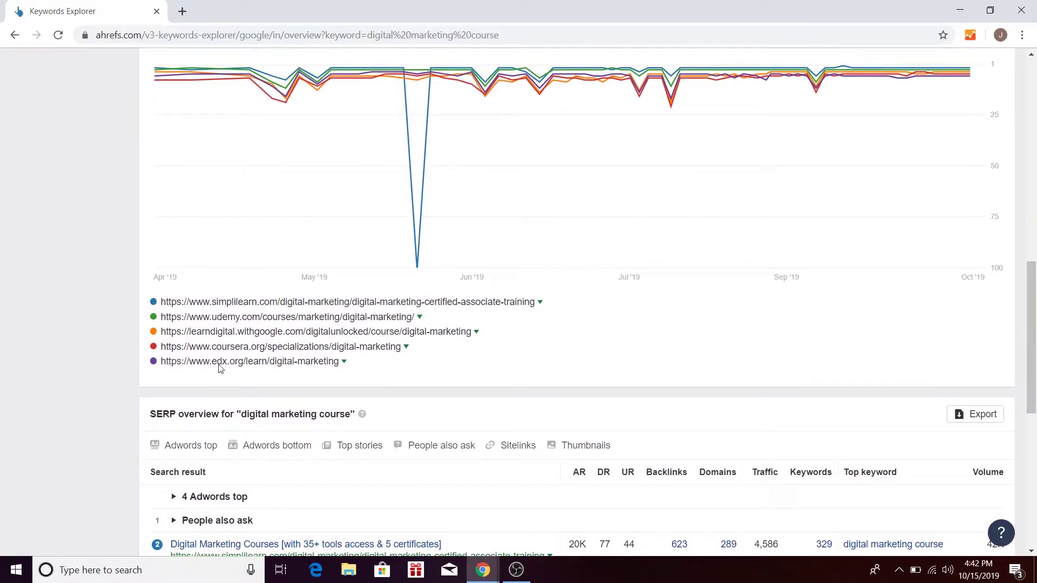
scroll(226, 332, up, 3)
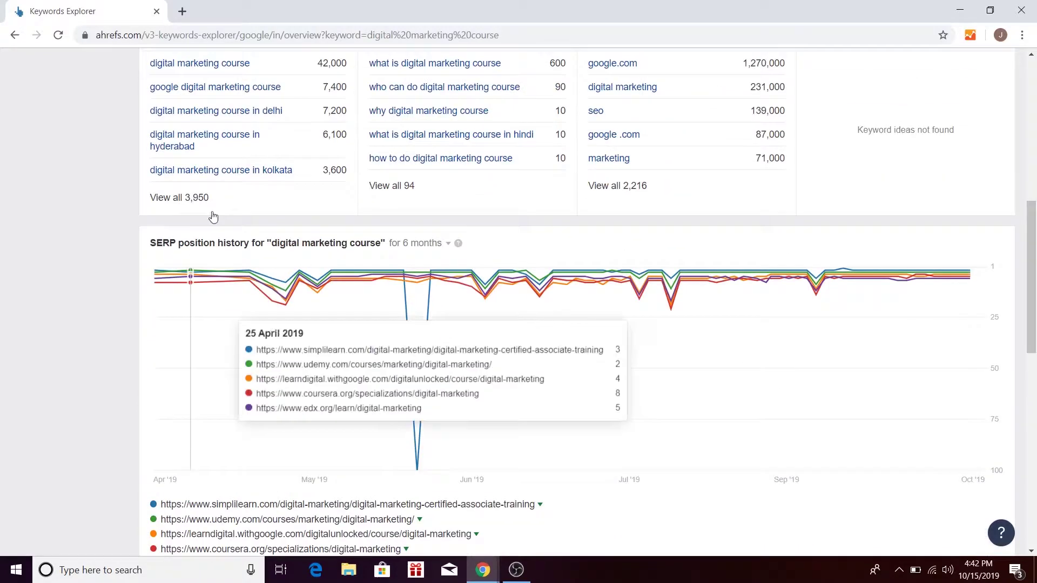
scroll(237, 162, up, 1)
scroll(411, 330, down, 4)
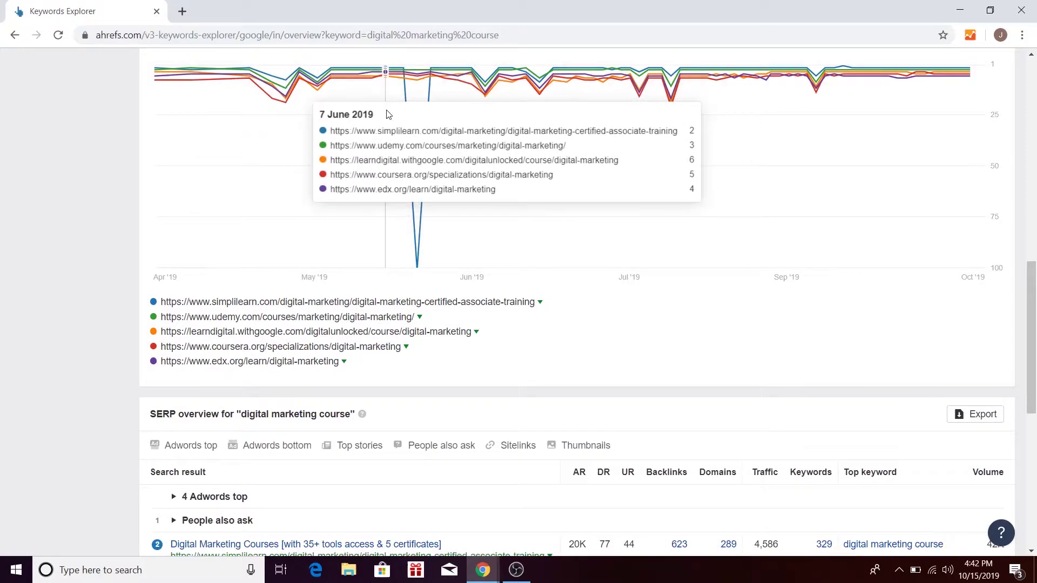
scroll(776, 226, down, 5)
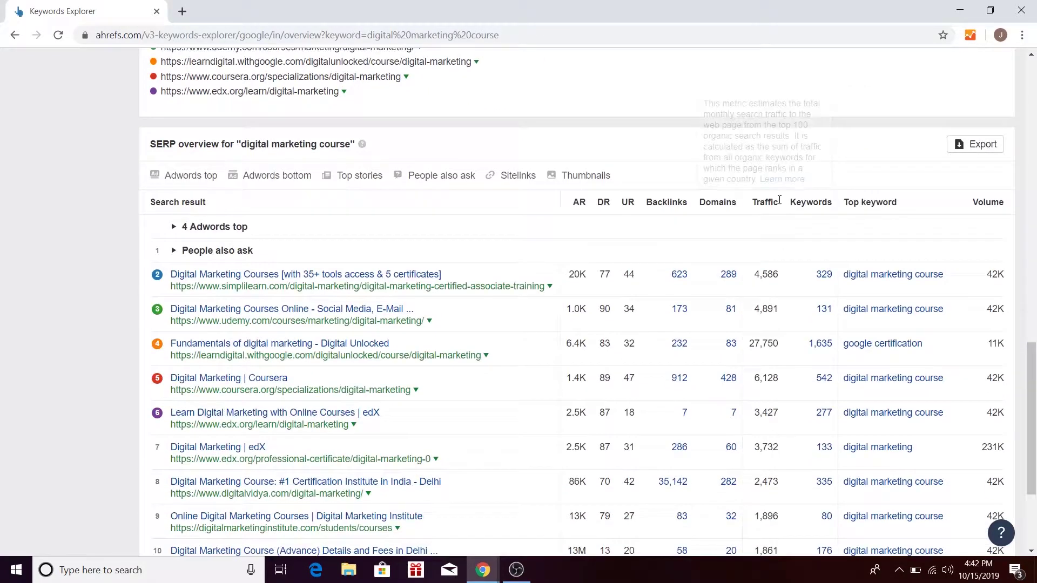
scroll(751, 175, down, 3)
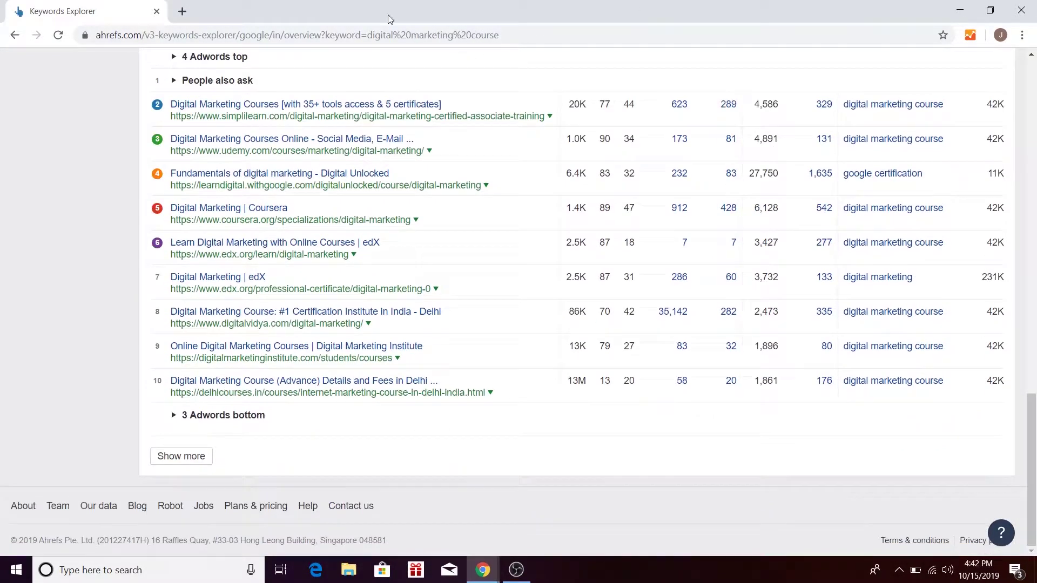
scroll(572, 440, up, 5)
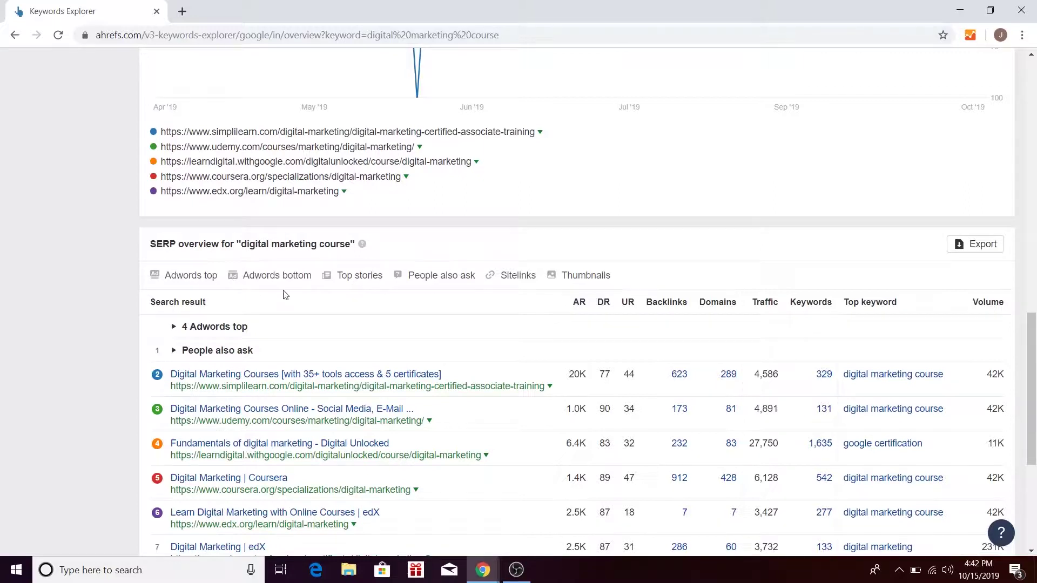
scroll(615, 281, down, 3)
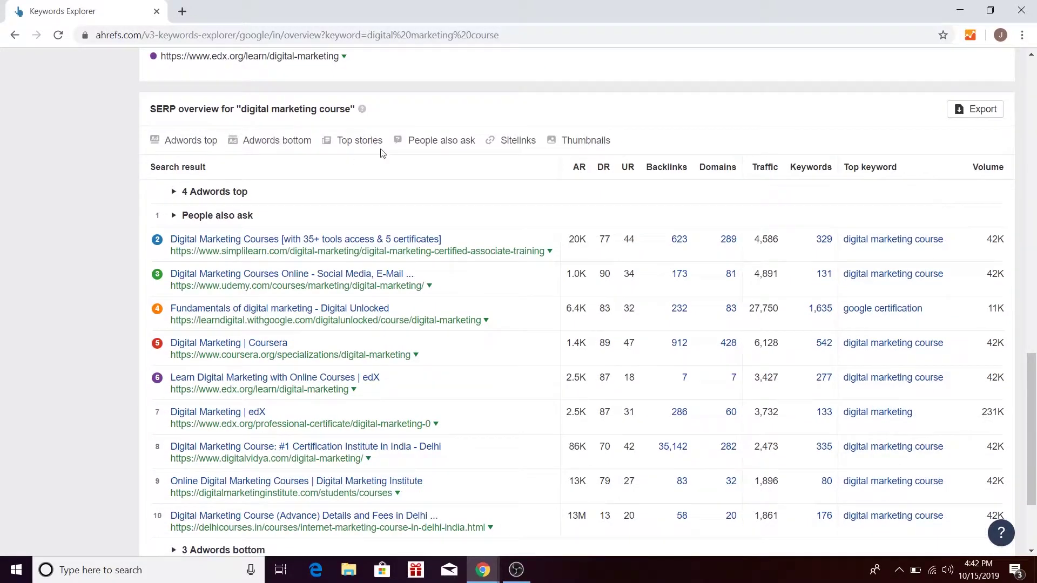
Change the searched keyword to "digital marketing training" and run the report for it.
scroll(376, 144, up, 15)
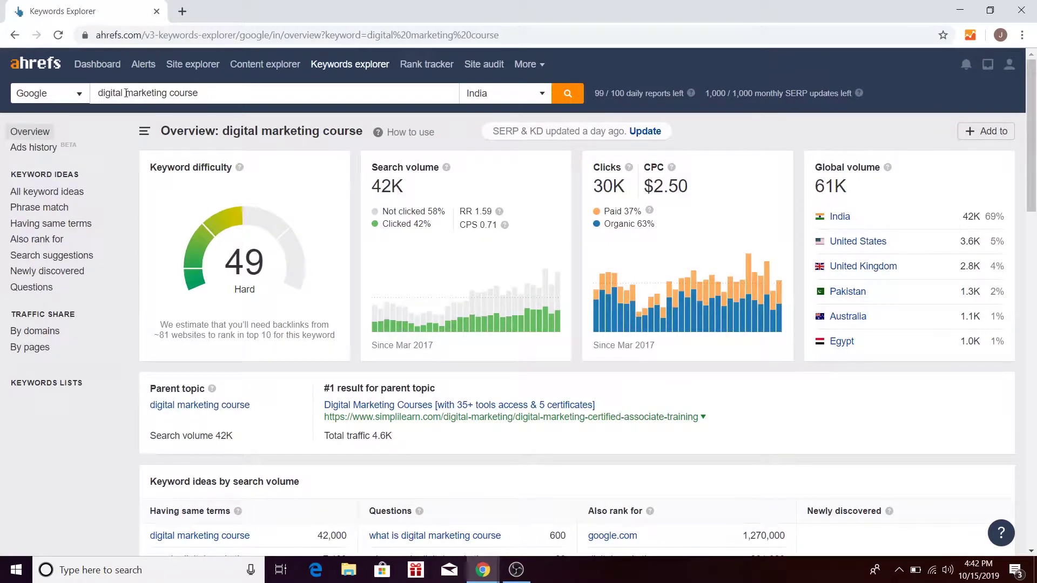
drag(174, 93, 345, 89)
key(BackSpace)
text(trainingning)
key(Return)
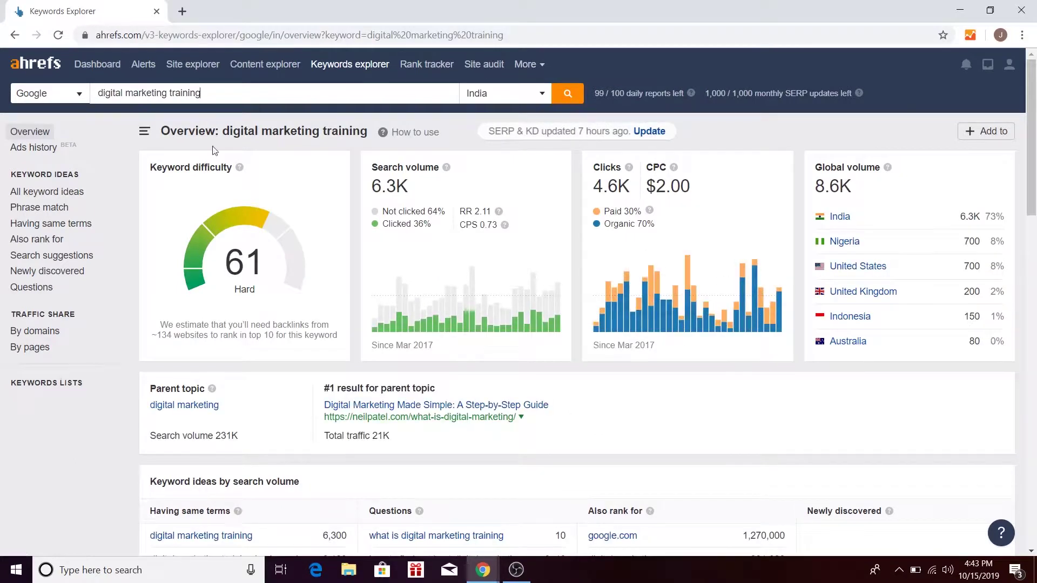
Examine the overview metrics and the SERP overview for "digital marketing training", including its SERP features.
double_click(168, 100)
scroll(453, 250, down, 7)
scroll(452, 250, down, 9)
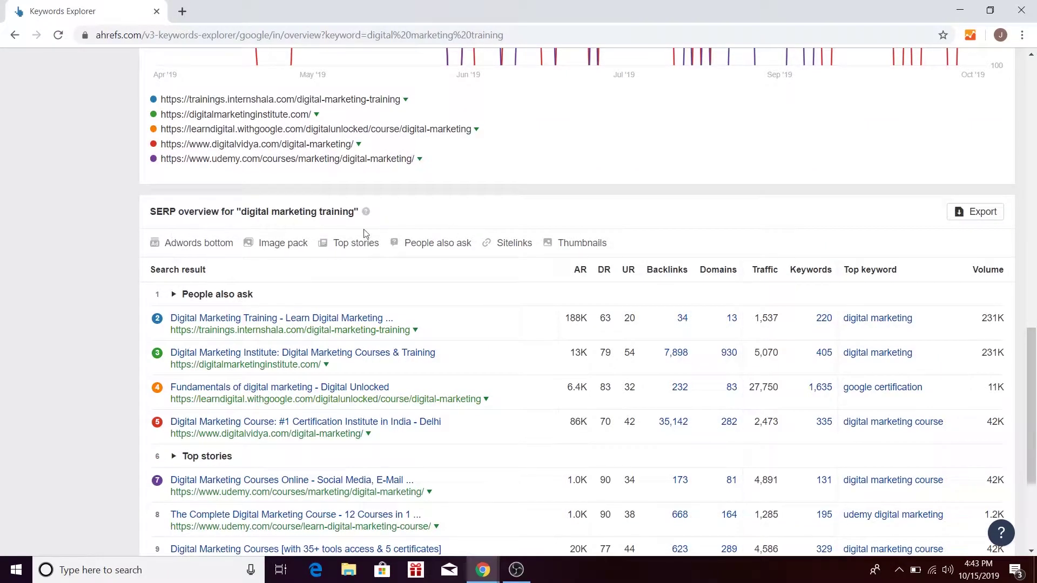
scroll(321, 273, up, 16)
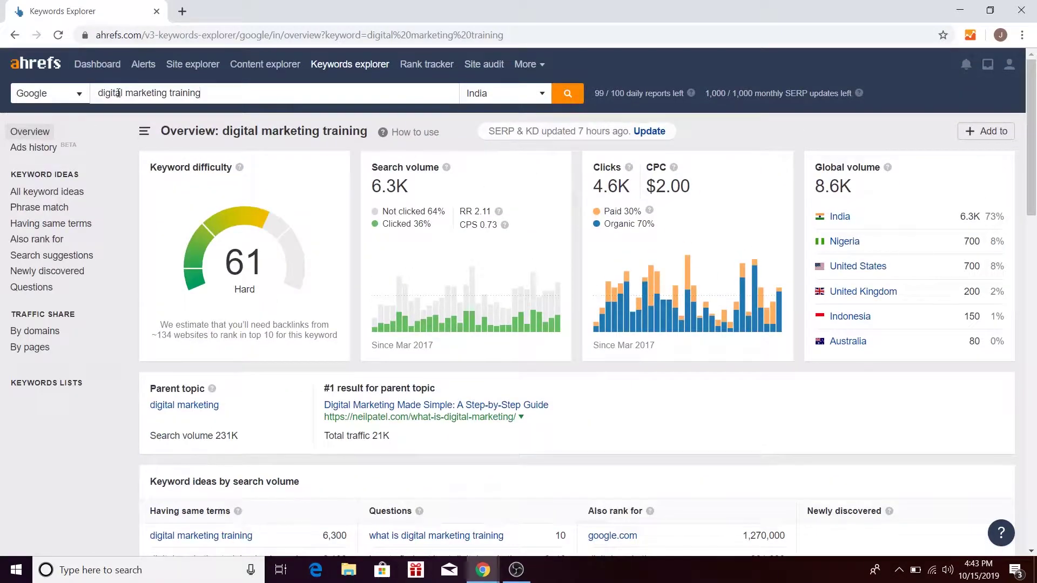
scroll(218, 176, down, 11)
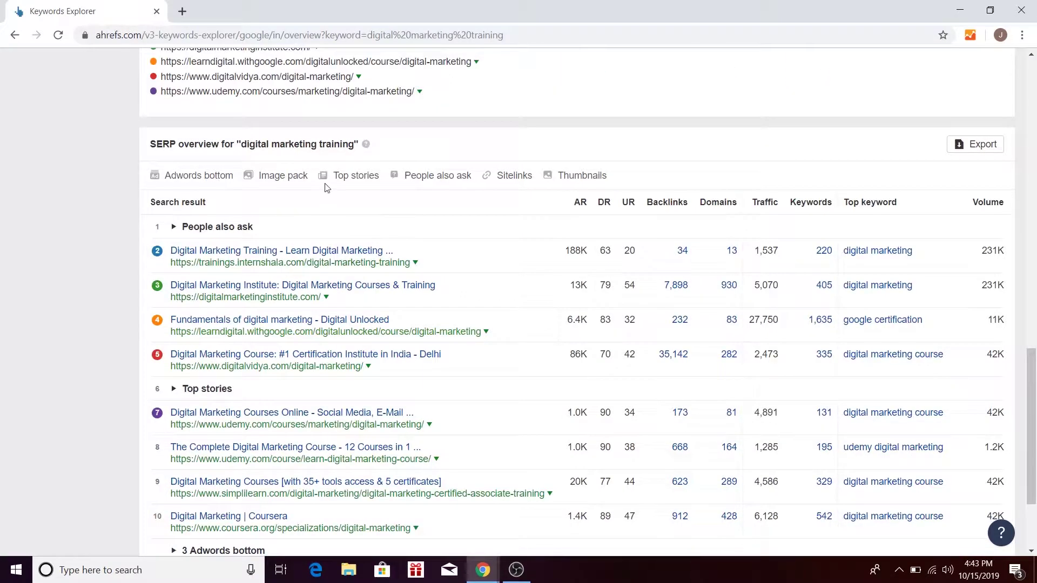
scroll(486, 324, up, 20)
scroll(529, 215, down, 12)
scroll(555, 269, down, 5)
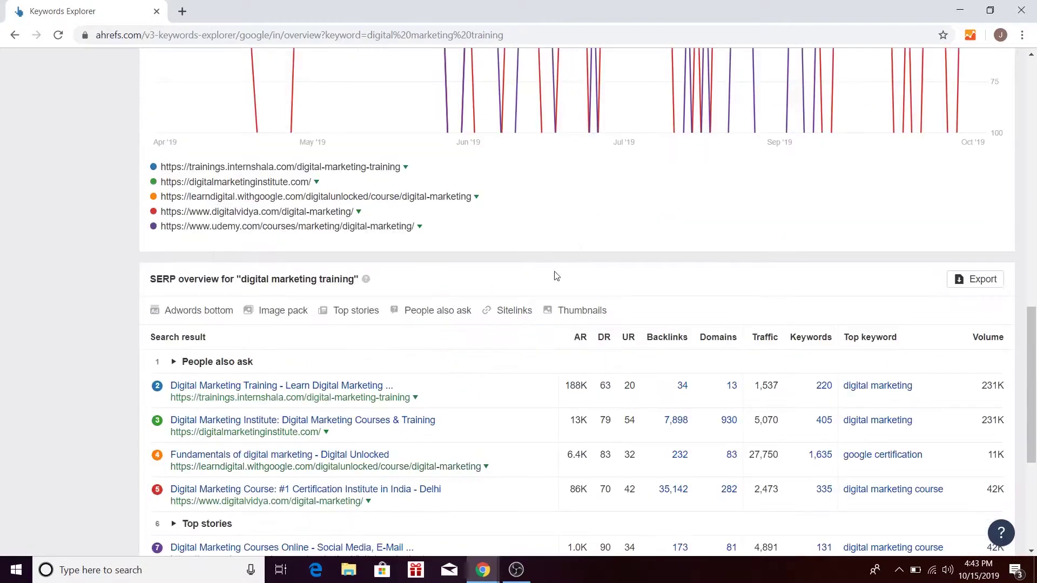
scroll(262, 328, up, 14)
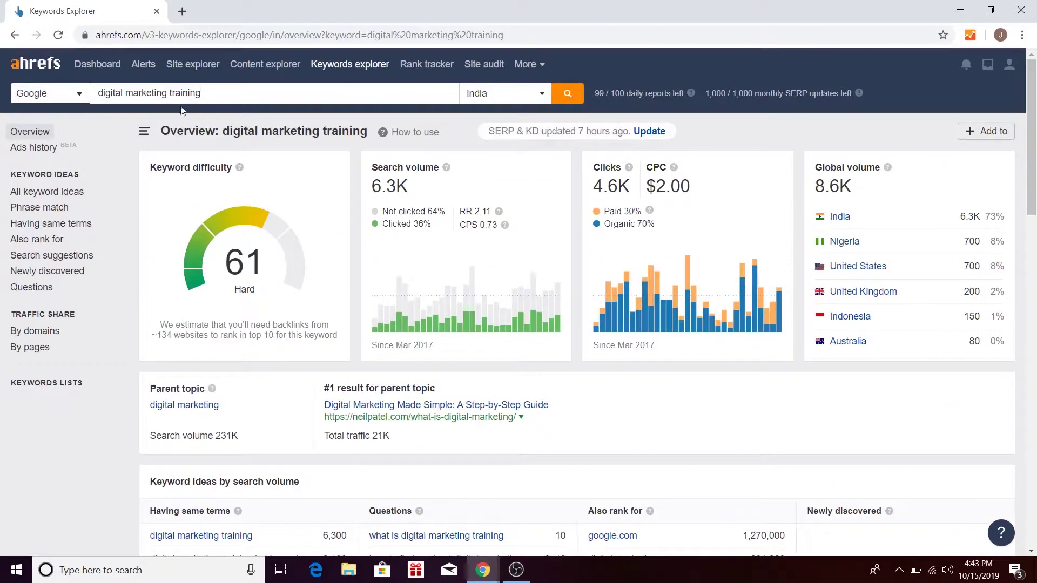
scroll(476, 236, down, 15)
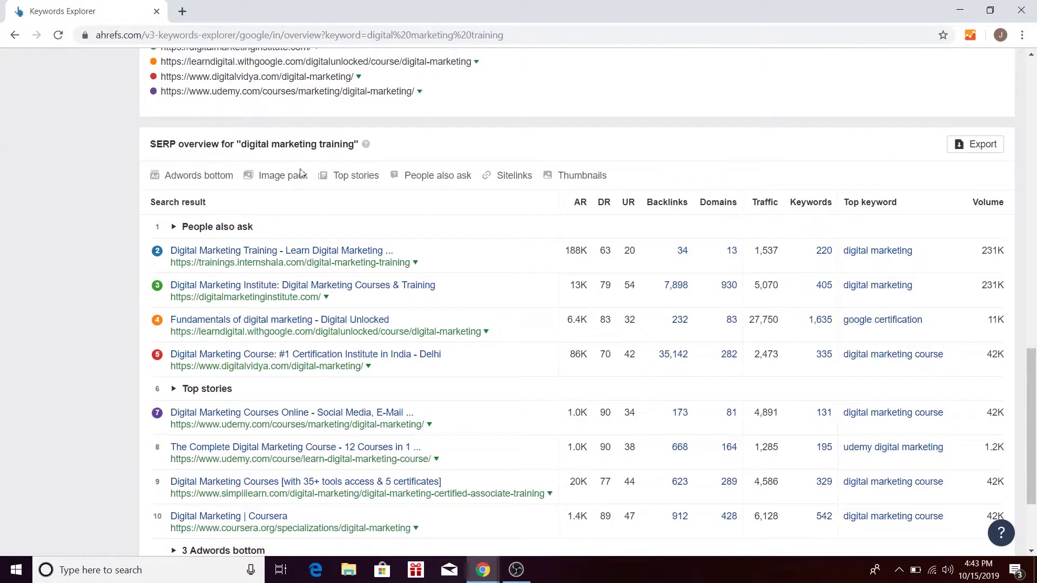
Expand the Top stories and Adwords bottom entries in the SERP overview for "digital marketing training".
scroll(245, 204, down, 3)
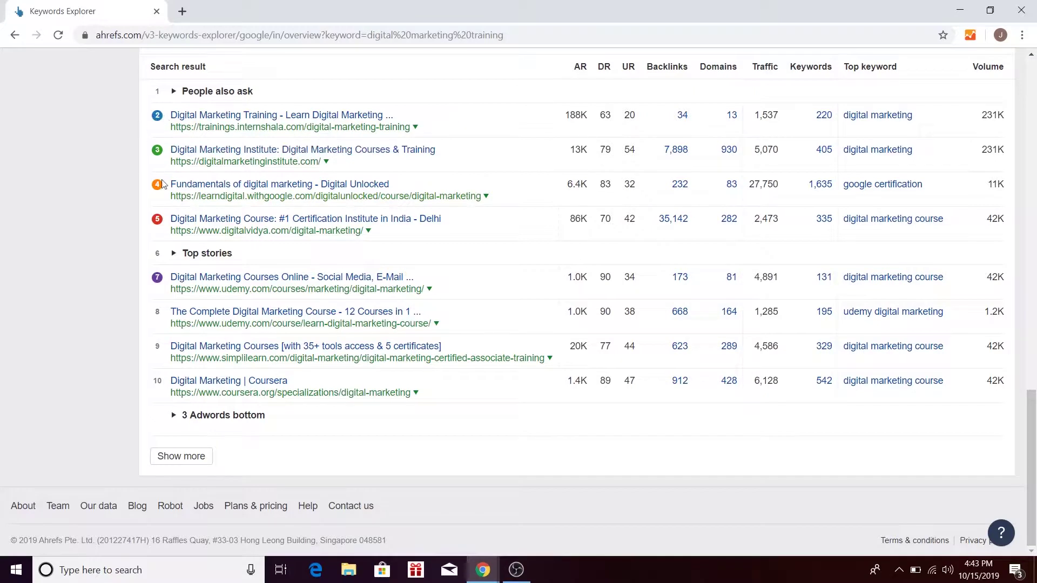
click(175, 254)
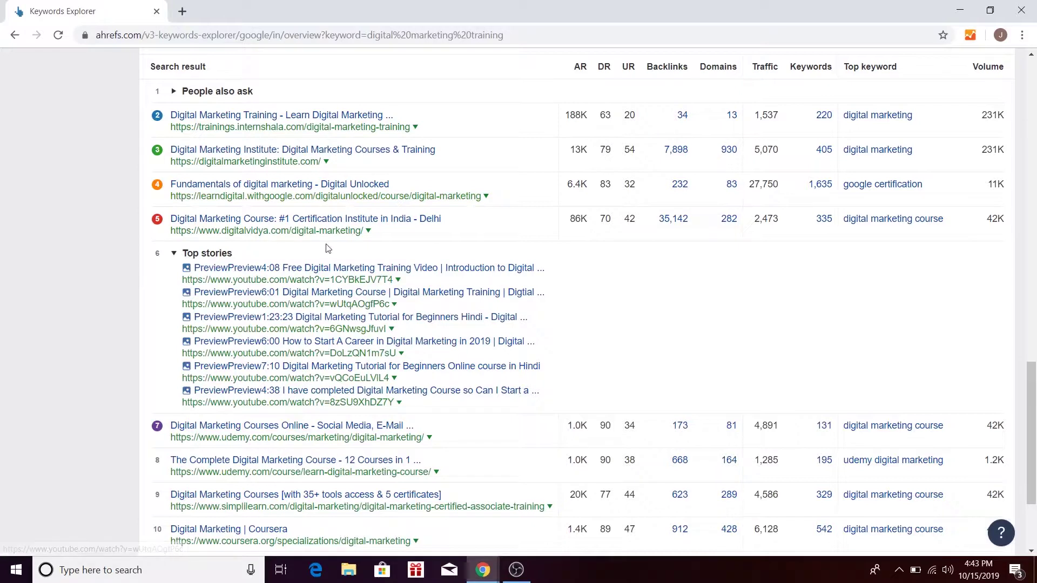
scroll(416, 323, down, 3)
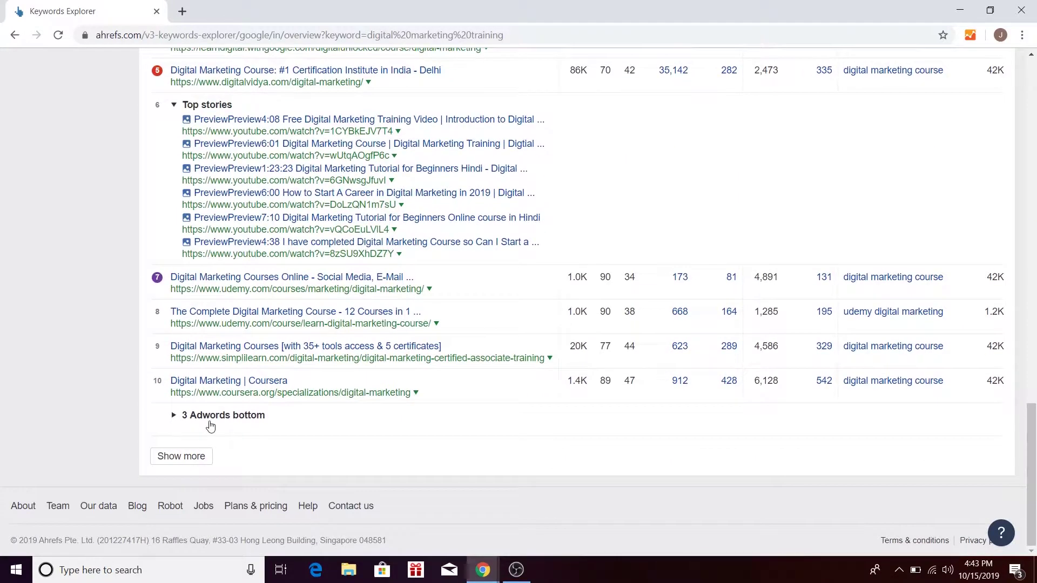
click(209, 417)
scroll(243, 464, up, 10)
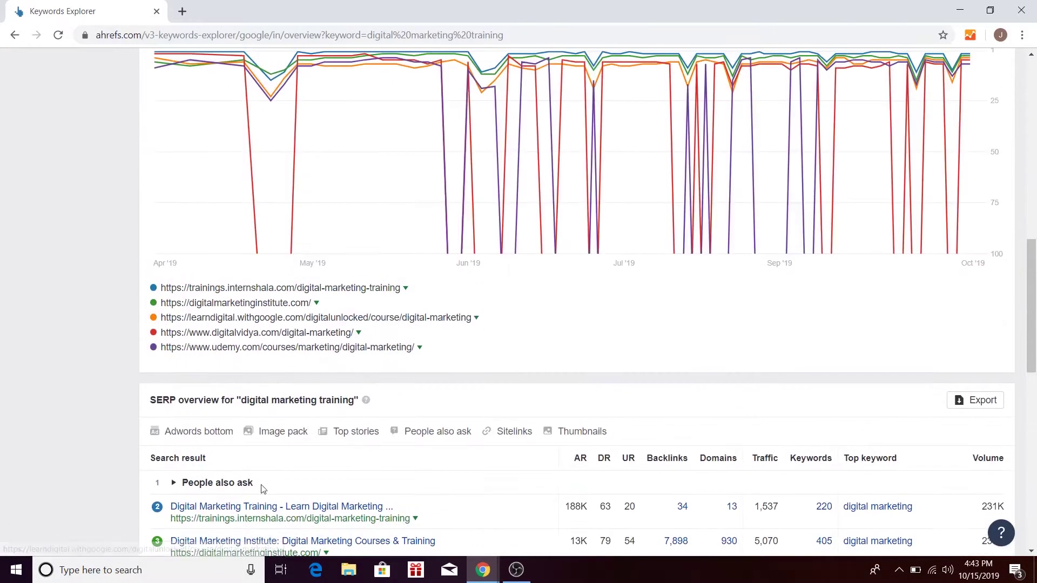
Expand the People also ask entry and review its questions alongside the other SERP results.
click(236, 483)
scroll(378, 403, down, 6)
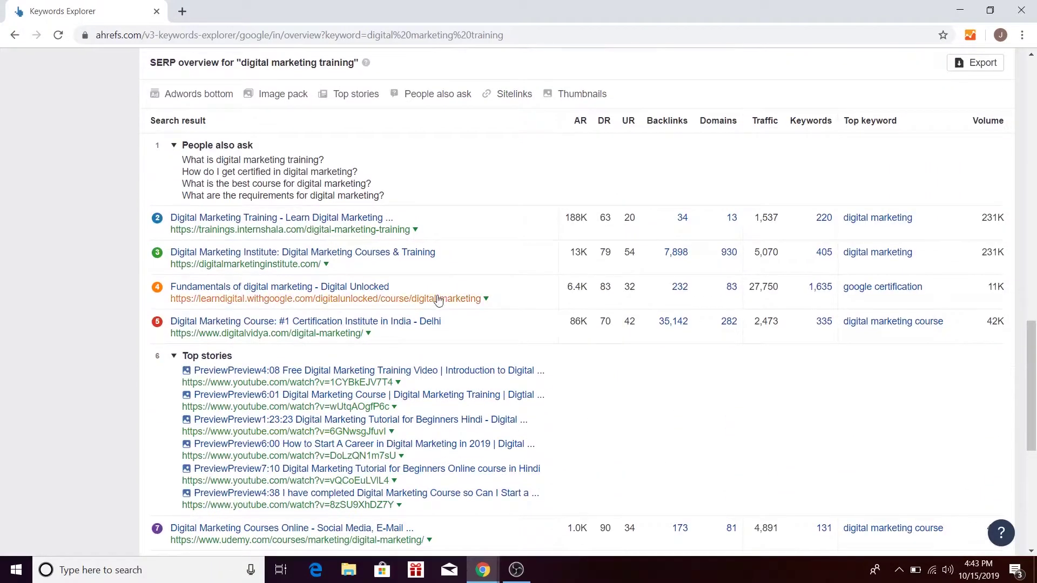
scroll(436, 300, down, 5)
scroll(439, 300, up, 9)
scroll(352, 306, down, 10)
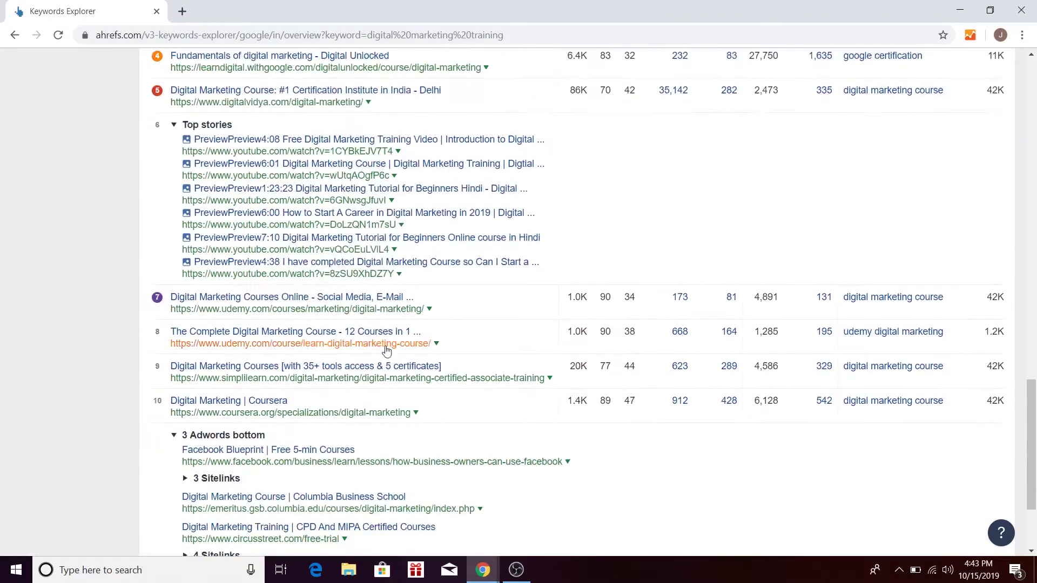
Expand the sitelinks of the last Adwords bottom ad and review the report back up to its overview metrics.
click(224, 417)
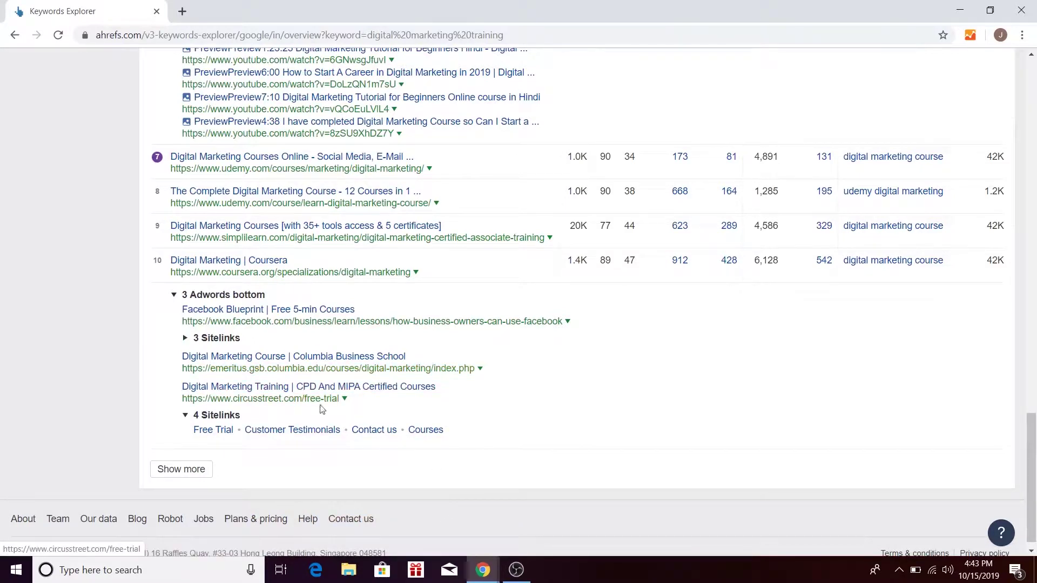
scroll(636, 381, up, 15)
scroll(765, 439, down, 16)
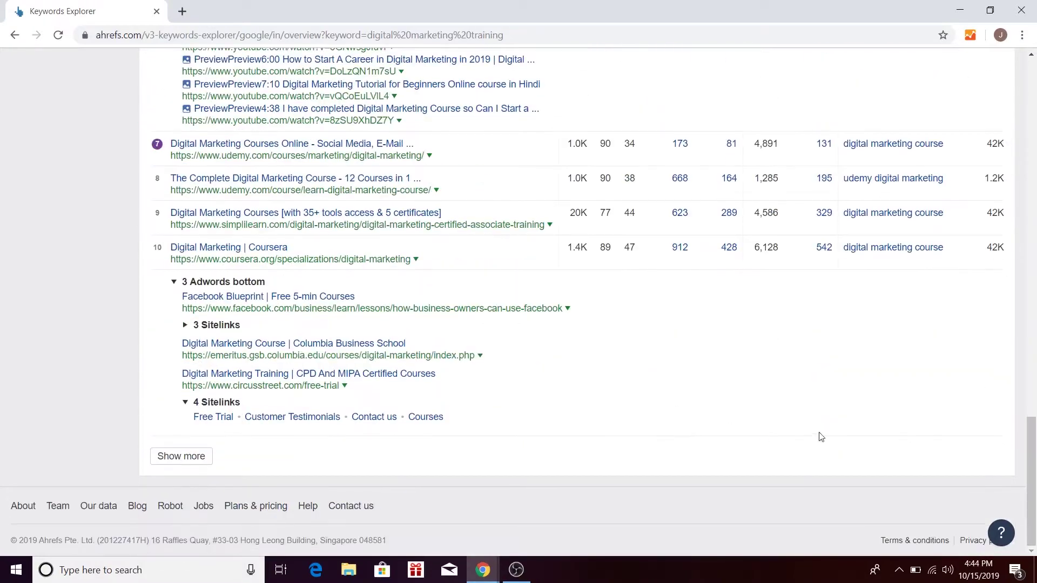
scroll(625, 389, up, 20)
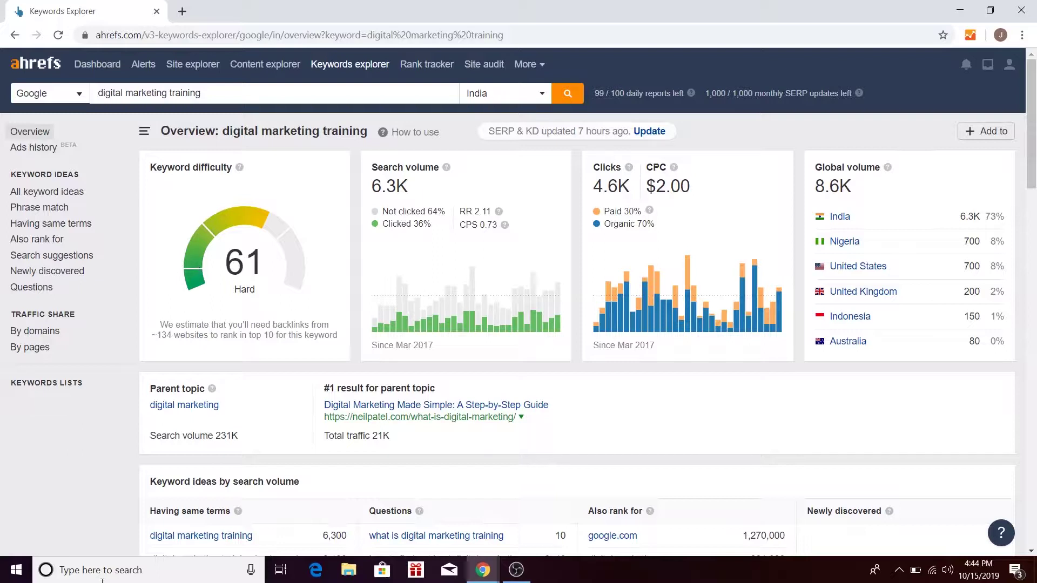
Examine the clicks and CPC metrics, keyword ideas and SERP position history in the overview for "digital marketing training".
mouse_move(616, 251)
mouse_move(674, 168)
scroll(957, 95, down, 7)
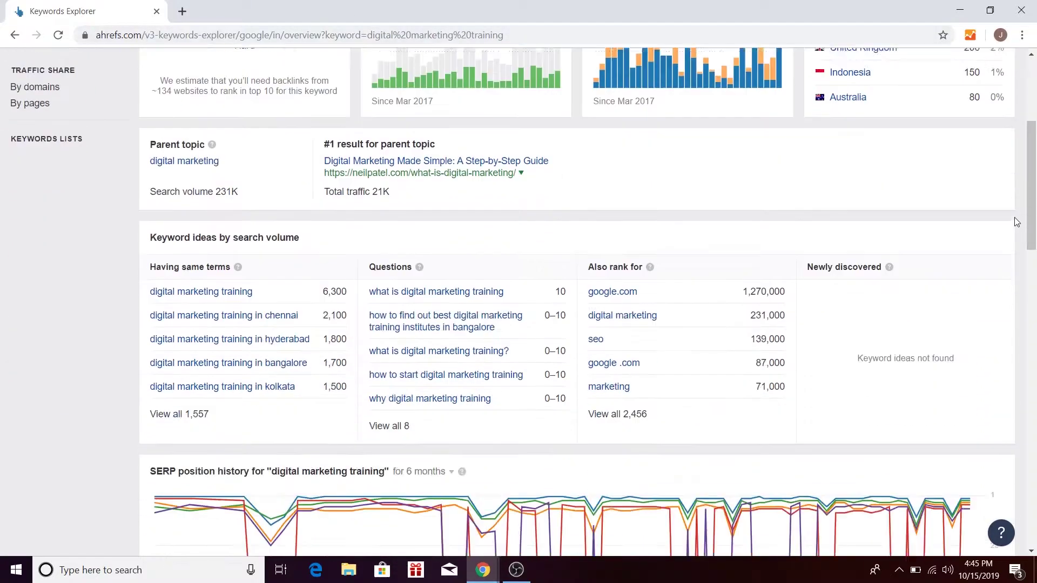
scroll(111, 162, down, 1)
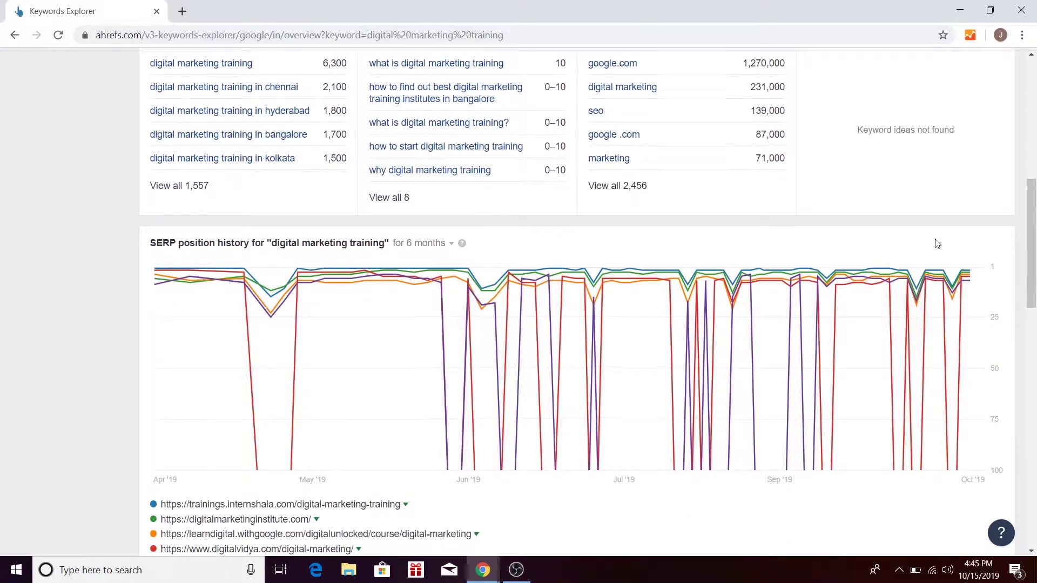
scroll(912, 243, down, 5)
scroll(912, 243, up, 14)
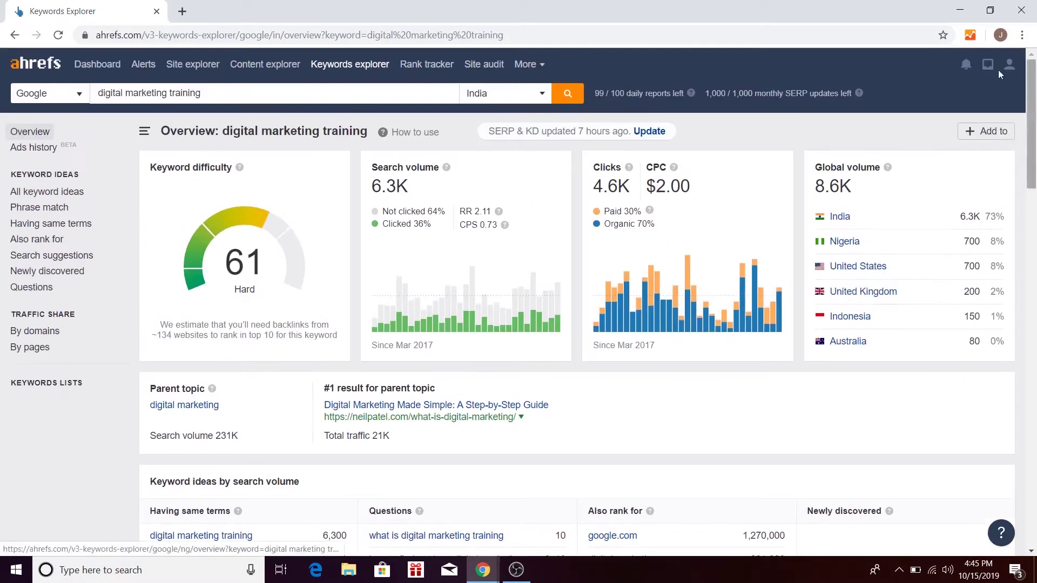
Open the list of all keyword ideas for "digital marketing training" and compare its entries with the words of the searched keyword.
drag(143, 93, 236, 92)
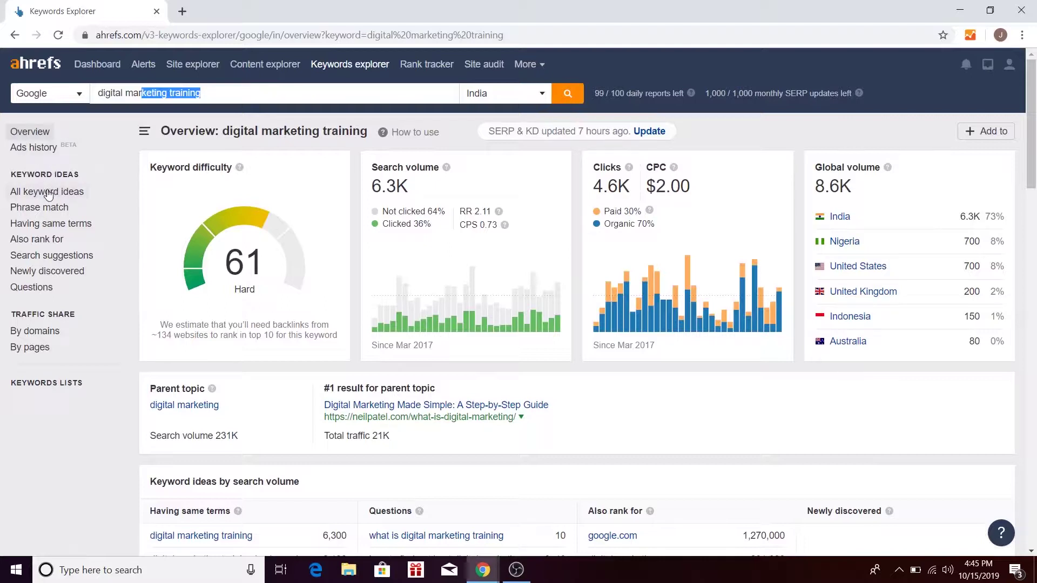
click(65, 193)
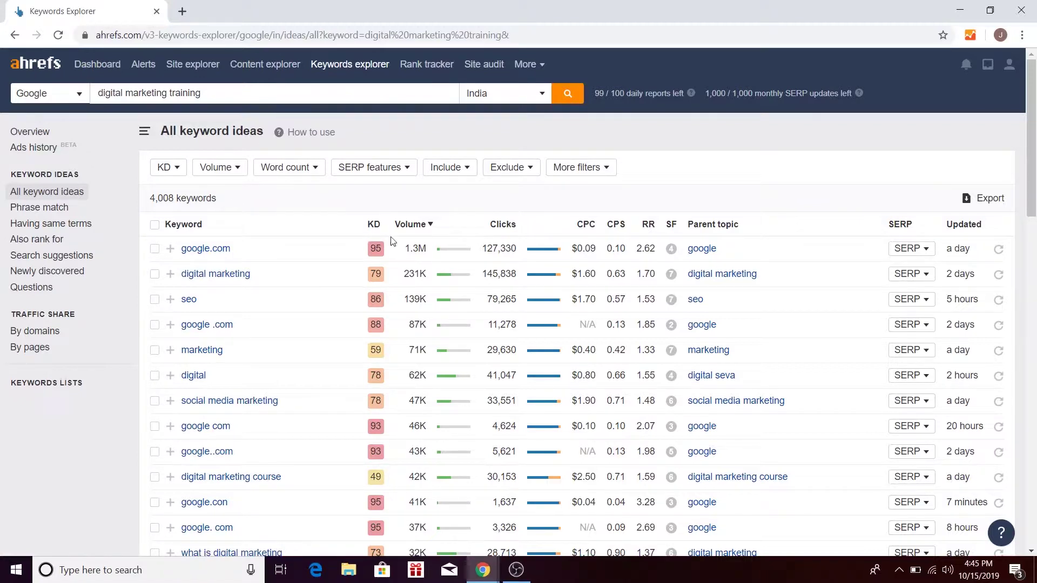
triple_click(125, 95)
click(128, 95)
drag(115, 95, 201, 95)
double_click(141, 95)
double_click(111, 93)
click(189, 93)
double_click(215, 93)
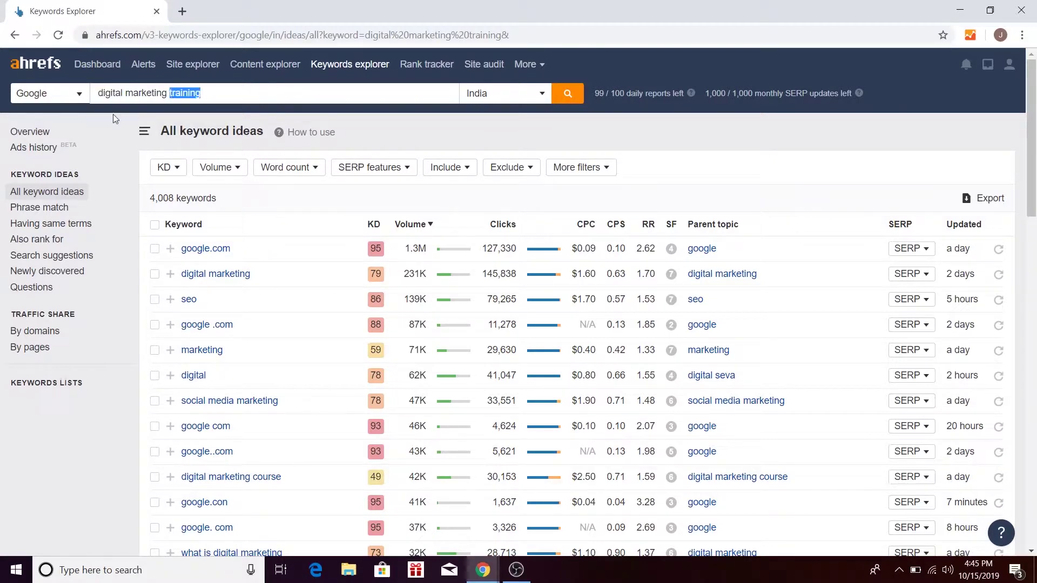
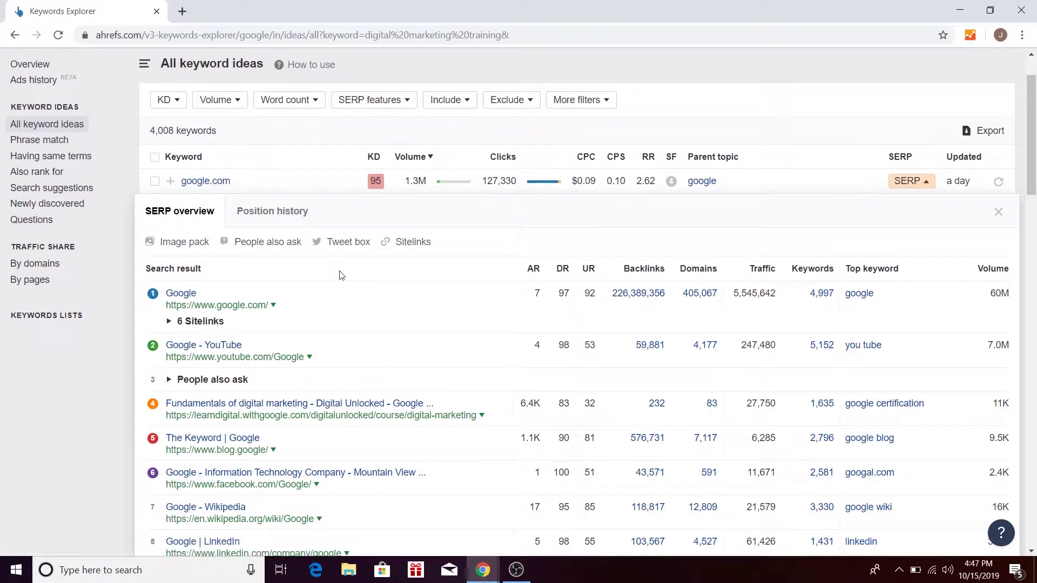
Review the SERP overview of the keyword idea "google.com" and close it.
scroll(411, 367, down, 3)
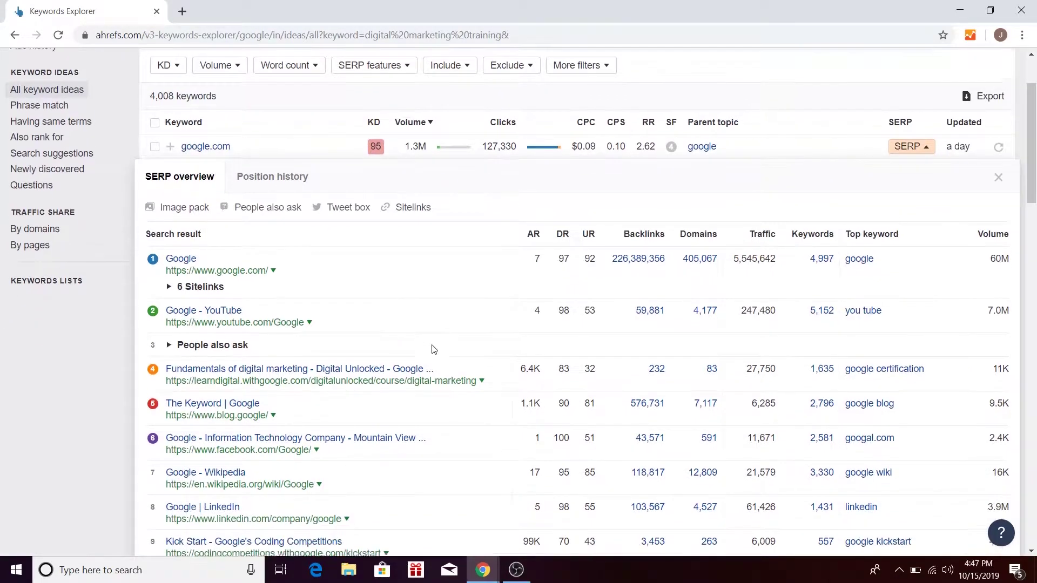
scroll(1025, 276, up, 4)
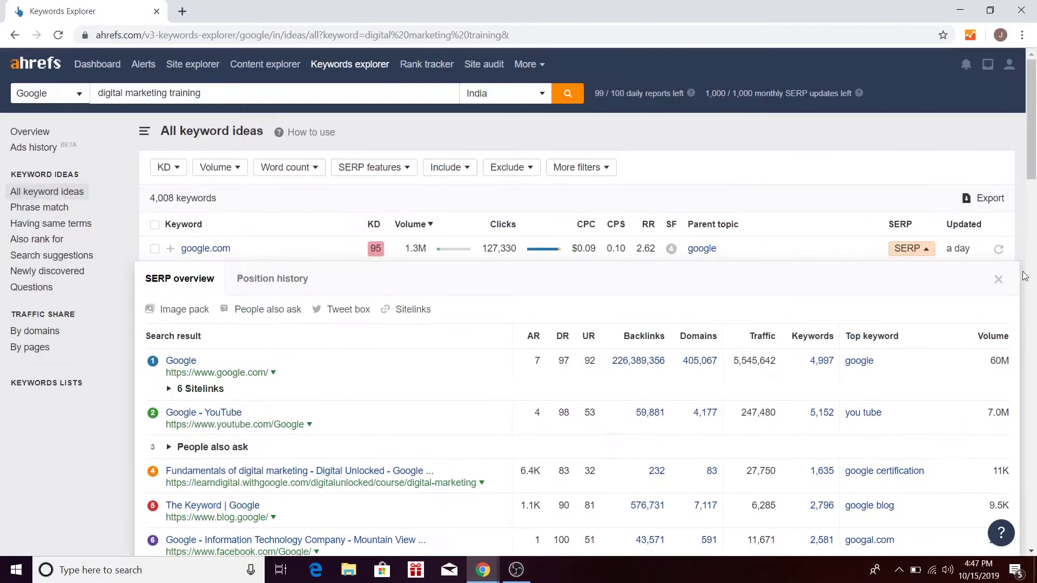
click(999, 279)
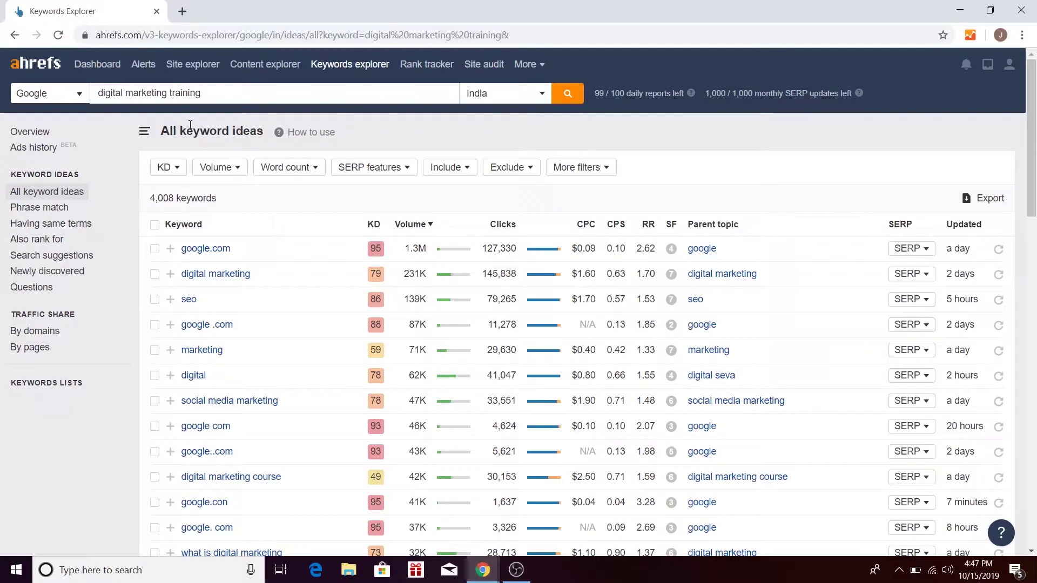
Compare the searched keyword with the general ideas and open the phrase match ideas for "digital marketing training".
mouse_move(673, 428)
double_click(129, 85)
key(Right)
drag(182, 88, 100, 92)
click(251, 96)
drag(140, 84, 167, 90)
click(211, 90)
click(47, 210)
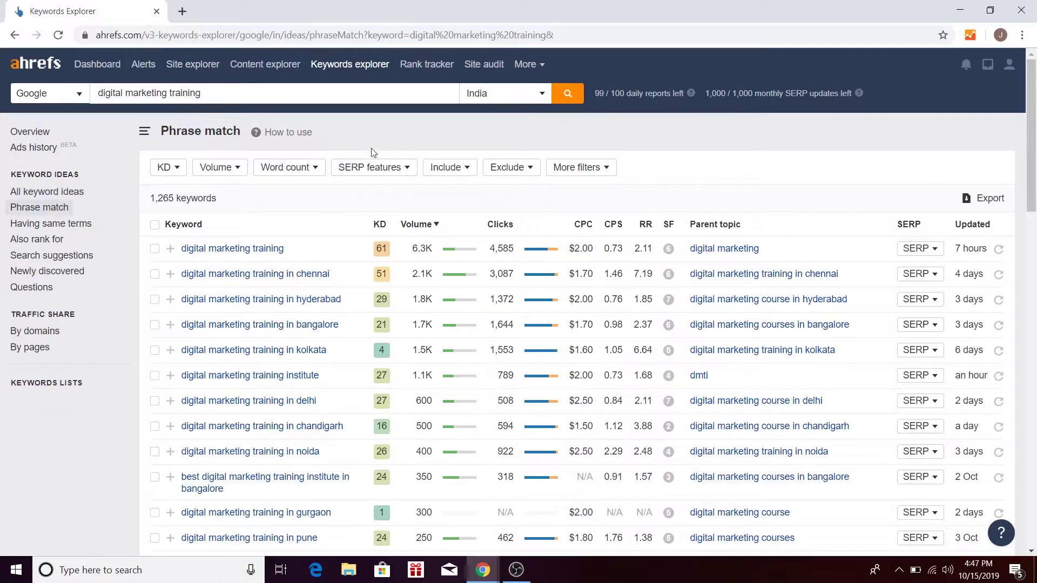
drag(100, 95, 216, 91)
click(210, 93)
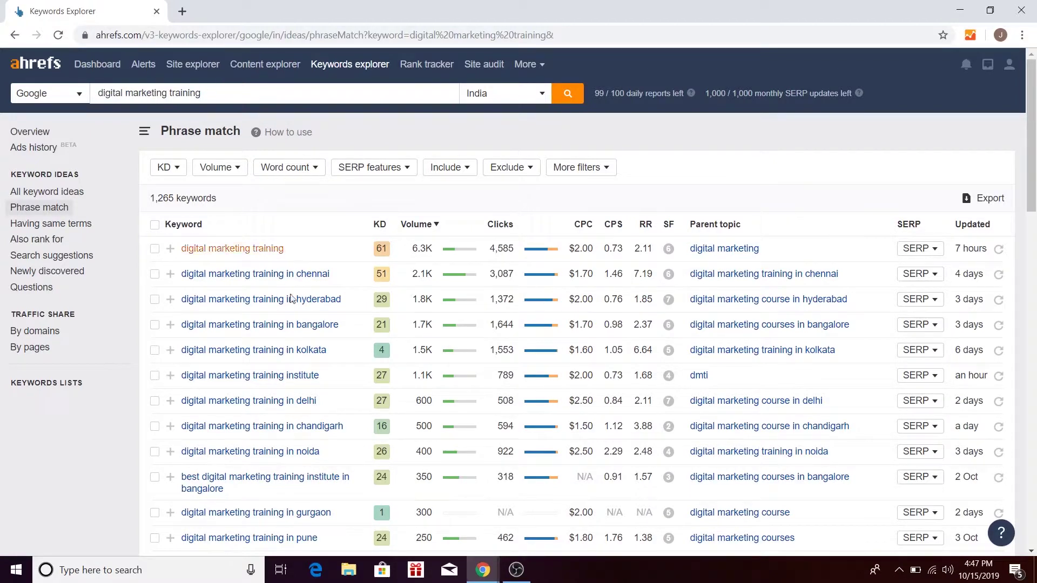
Examine the phrase match list for keywords containing the full phrase "digital marketing training", including its keyword count.
scroll(294, 371, down, 6)
scroll(262, 371, up, 6)
drag(99, 94, 201, 93)
click(228, 95)
double_click(171, 95)
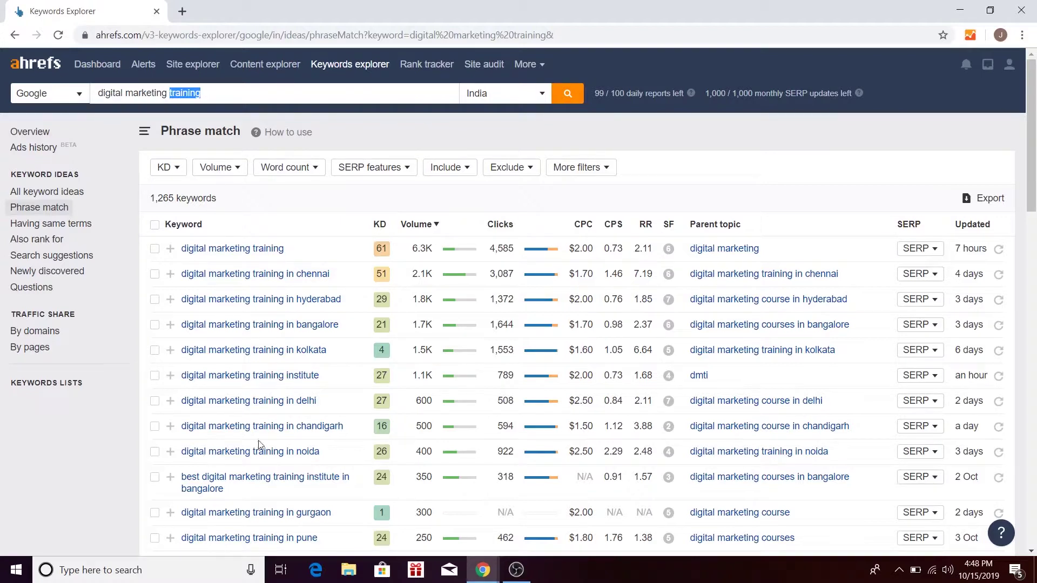
scroll(265, 335, down, 1)
scroll(265, 356, down, 2)
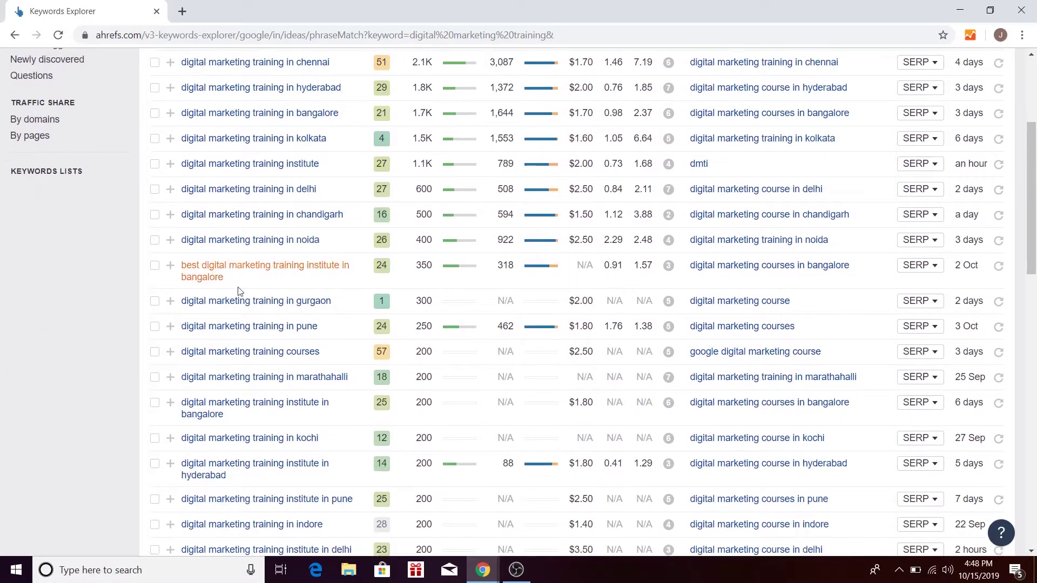
scroll(264, 422, up, 3)
drag(164, 200, 218, 201)
click(218, 201)
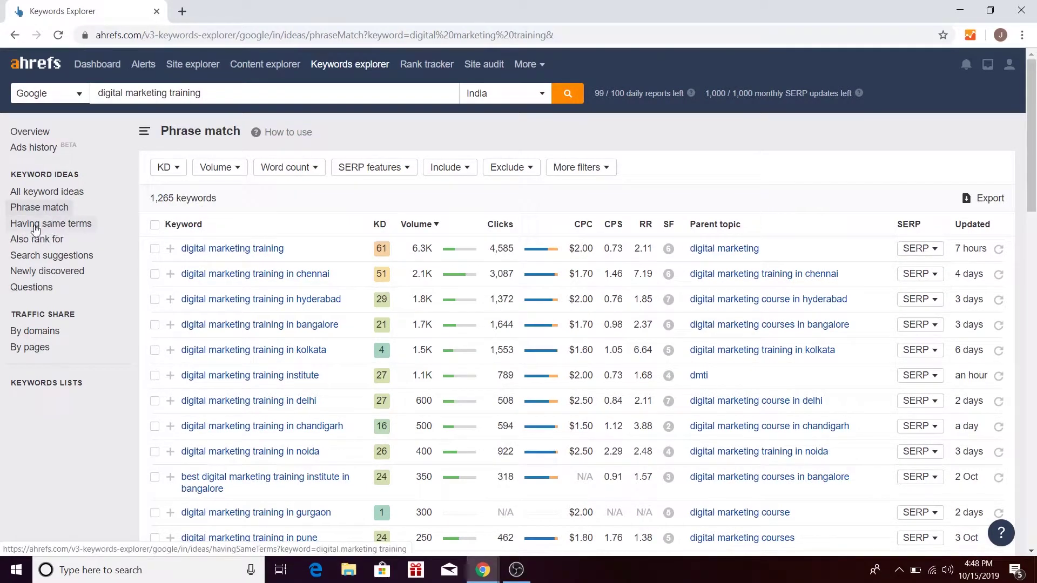
Open the ideas having the same terms as "digital marketing training" and review the listed keywords.
click(54, 228)
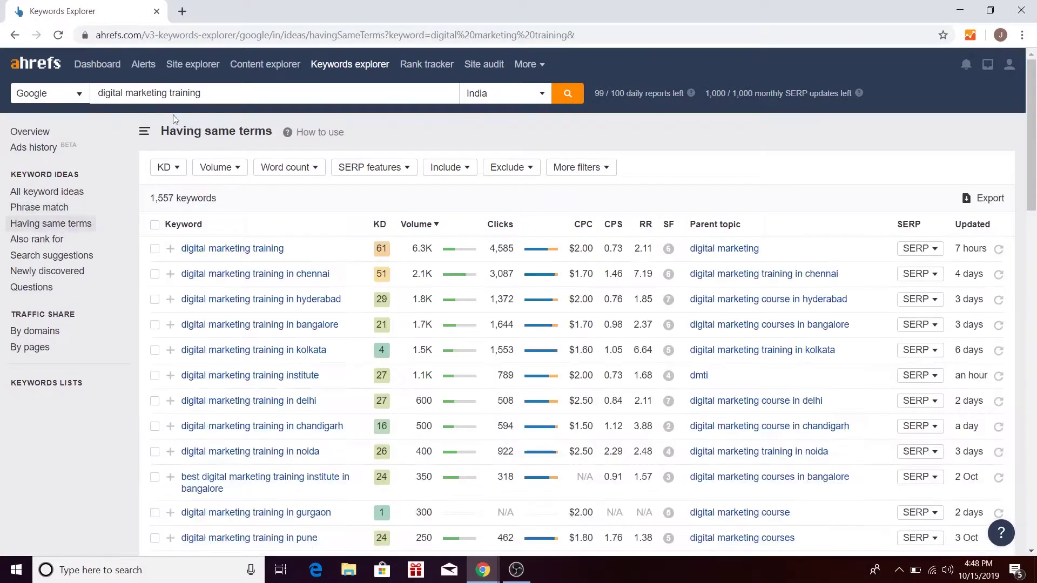
drag(100, 99, 218, 96)
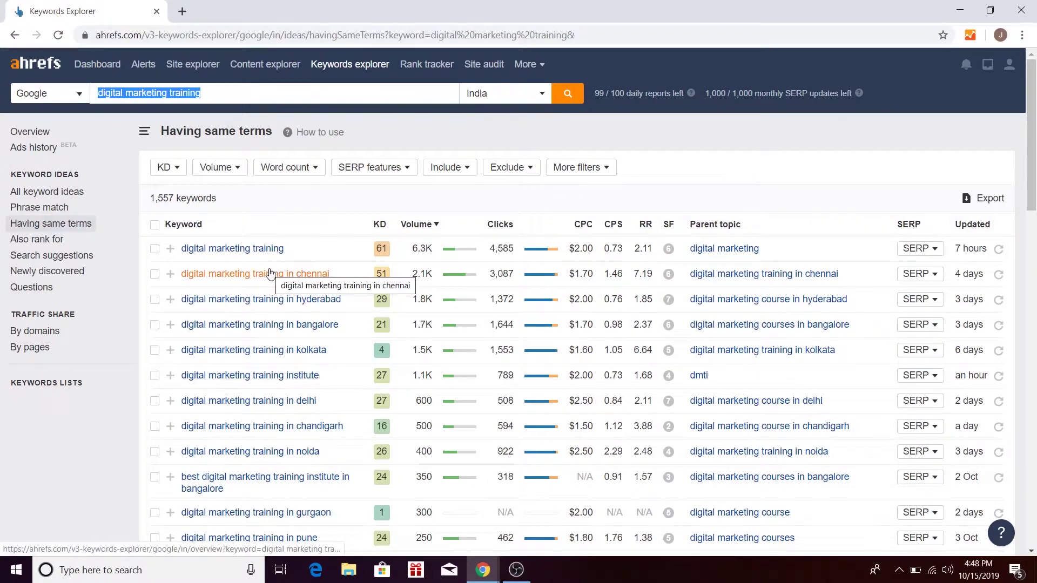
click(128, 97)
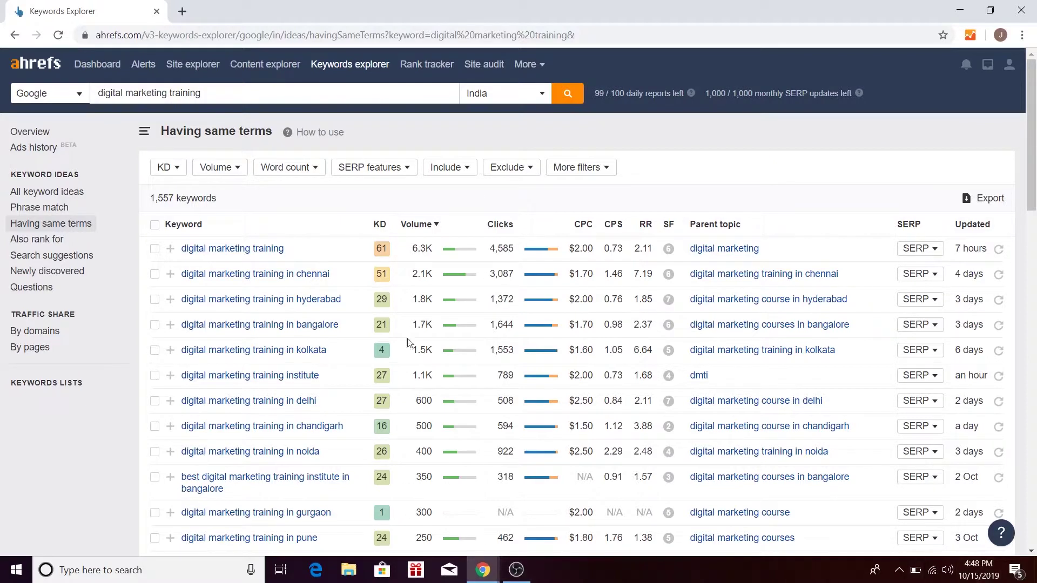
click(171, 249)
View the also-rank-for ideas and the search suggestions for "digital marketing training".
click(19, 241)
click(57, 257)
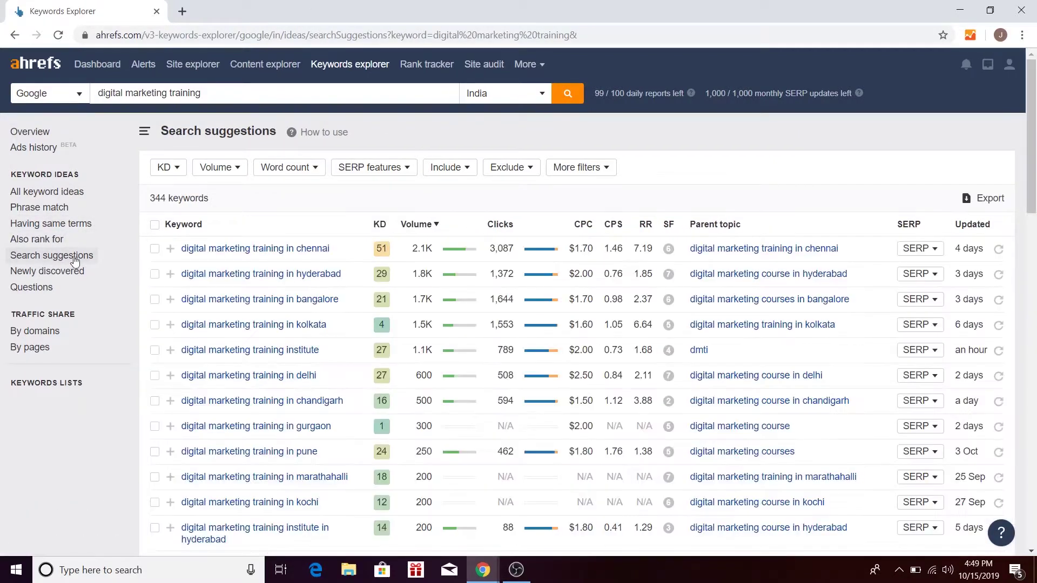
click(159, 92)
click(262, 96)
triple_click(262, 96)
click(194, 93)
double_click(195, 93)
click(250, 100)
Return to the phrase match ideas and filter them to keywords that include "in jodhpur".
click(37, 207)
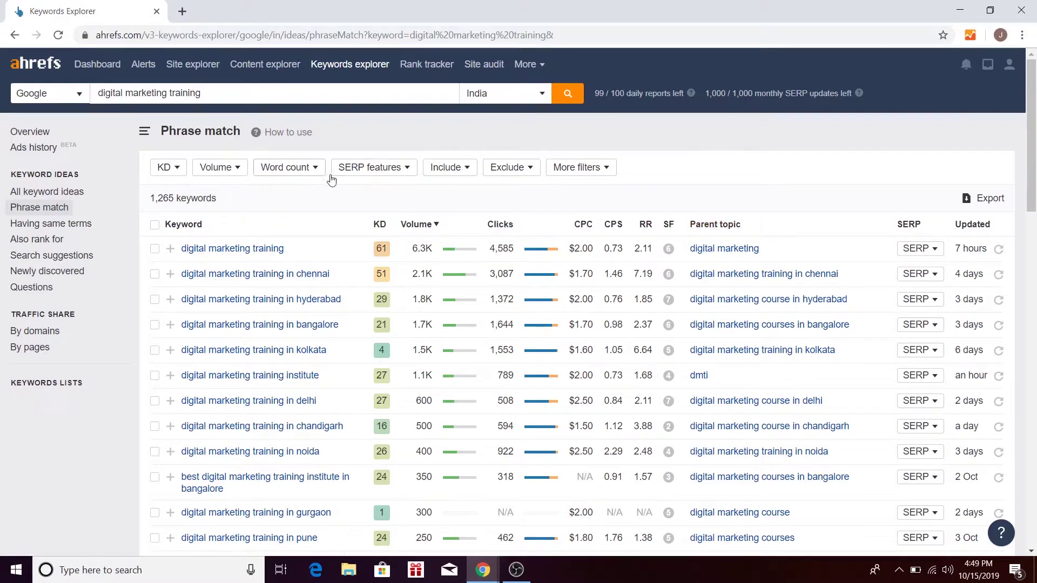
click(453, 167)
text(in jpdhpur)
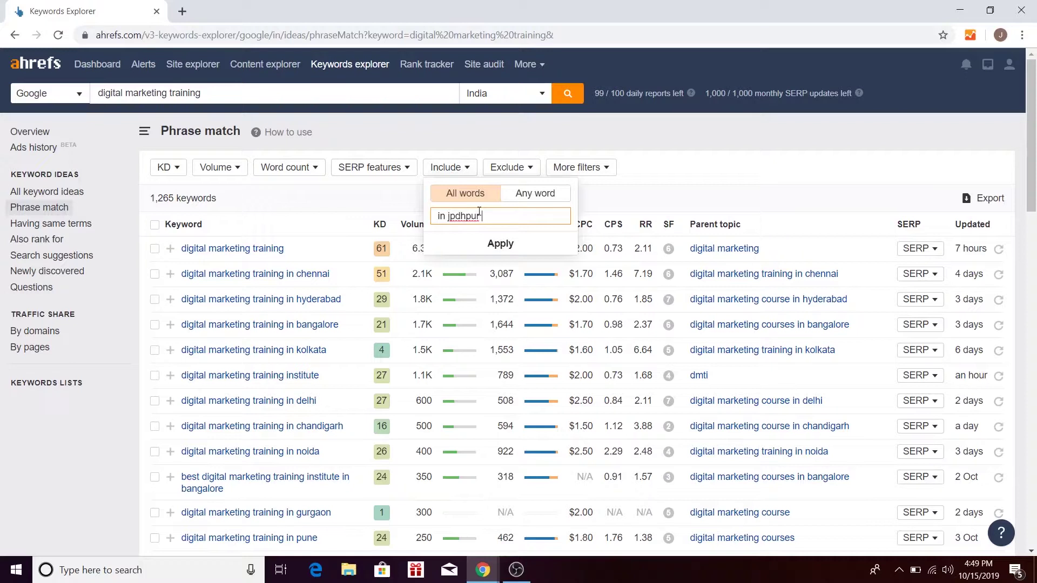
key(BackSpace)
text(o)
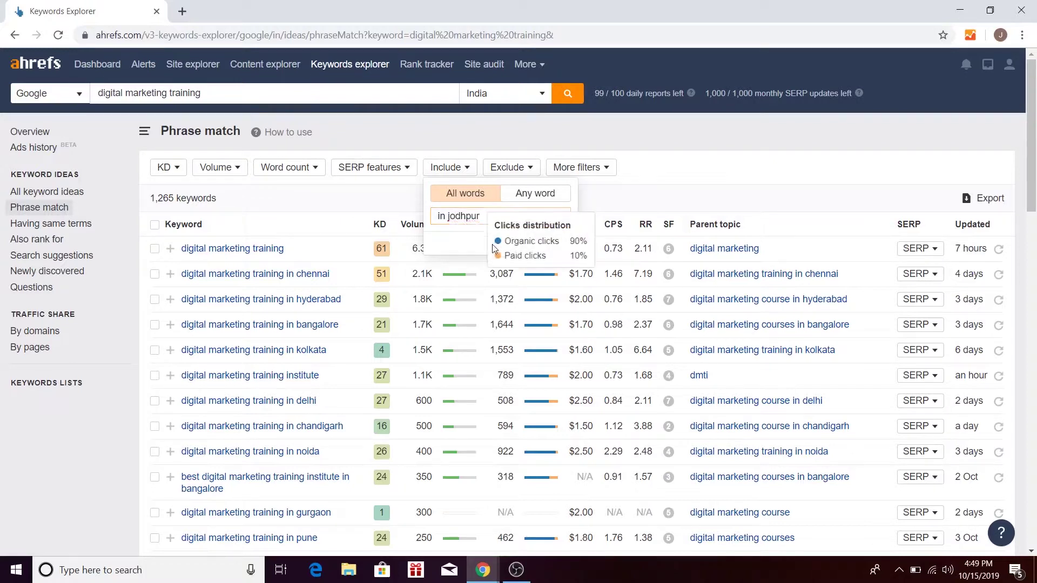
click(534, 242)
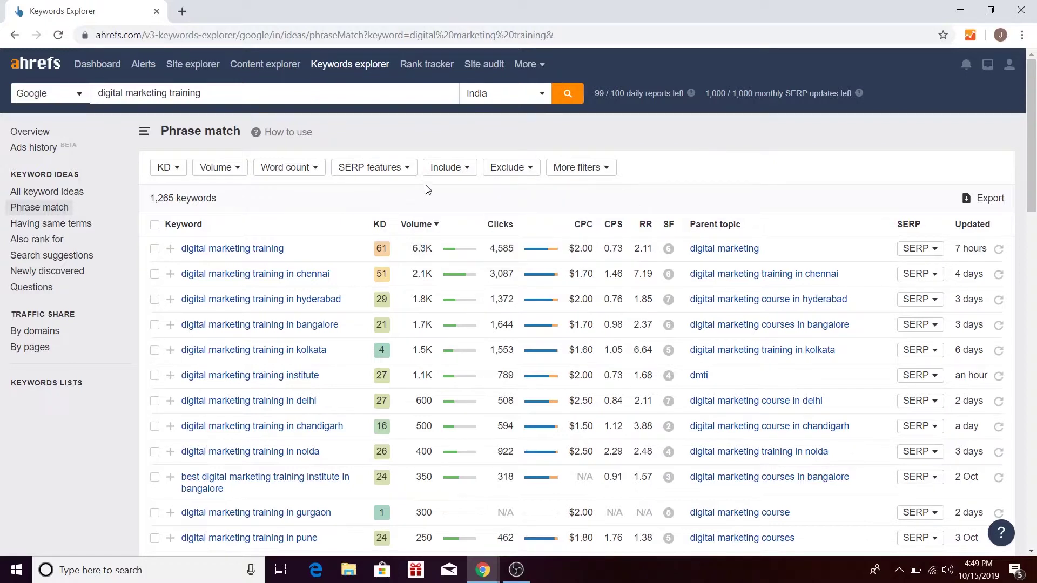
click(467, 168)
click(510, 242)
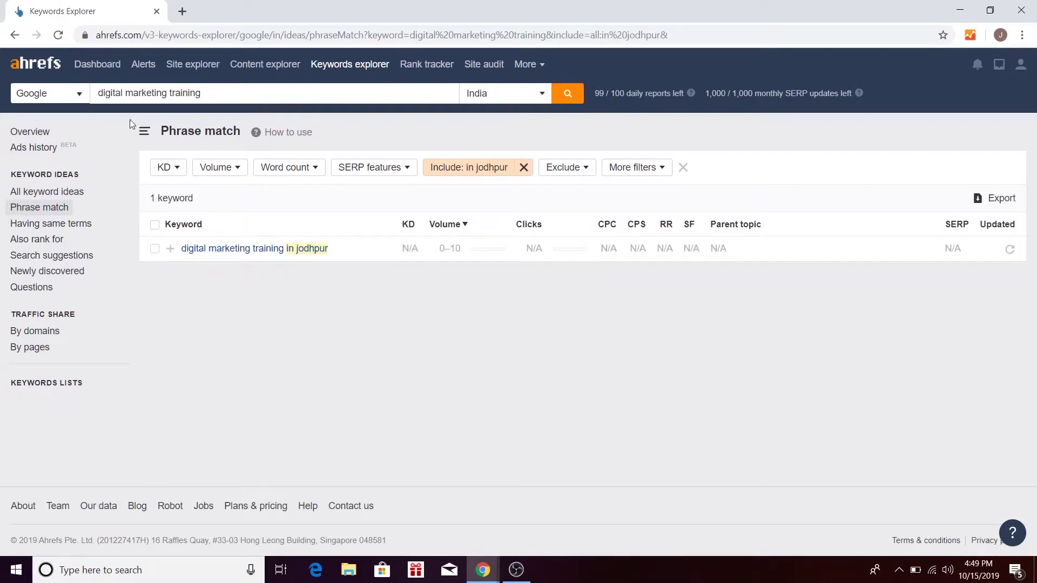
Replace the include filter on the phrase match ideas with "in india".
triple_click(139, 96)
key(Right)
click(524, 168)
click(465, 169)
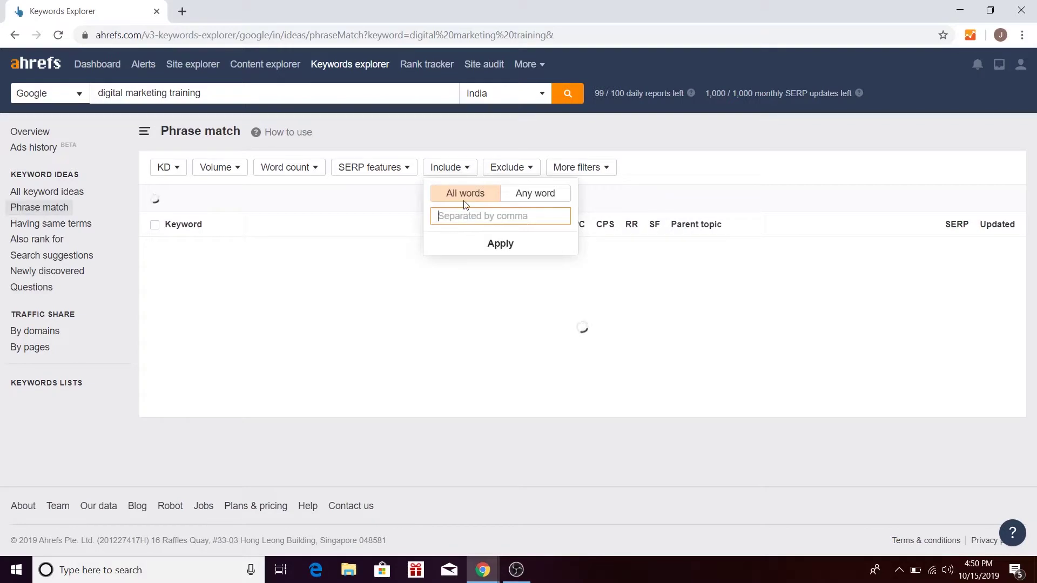
text(in india)
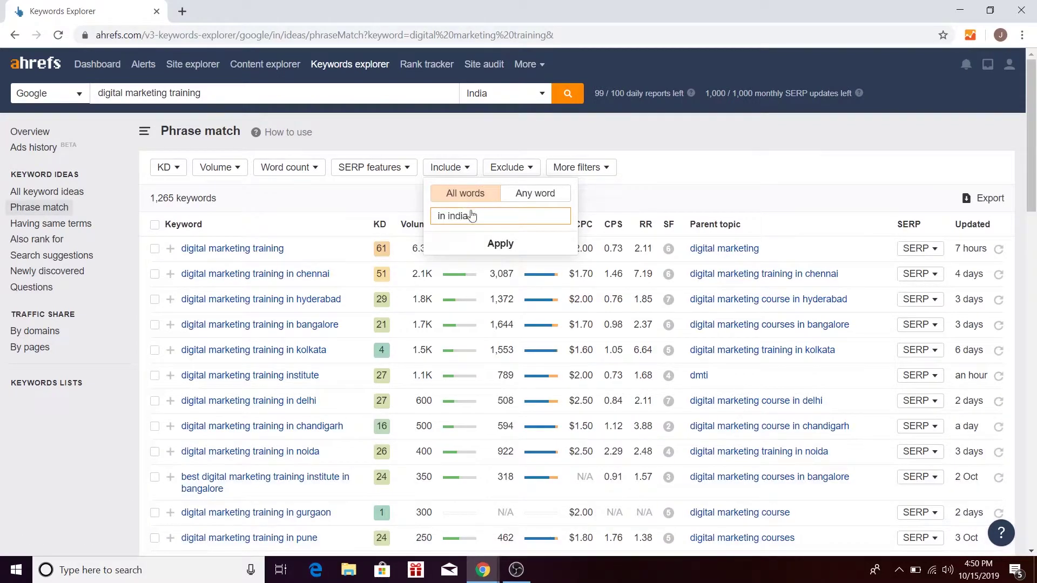
click(548, 244)
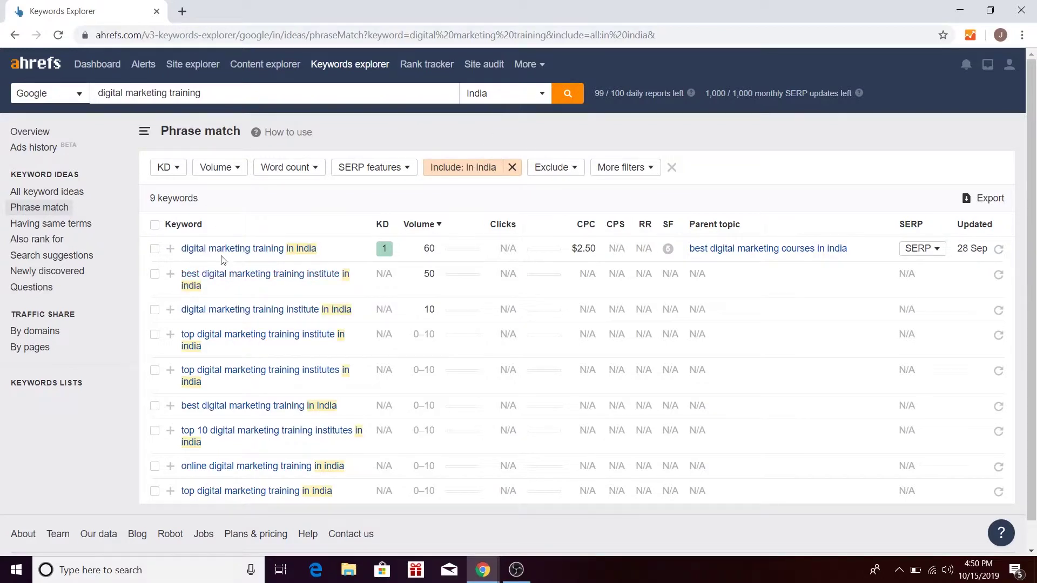
Review the phrase match keywords that include "in india" against the searched keyword.
scroll(317, 314, down, 1)
scroll(310, 396, up, 1)
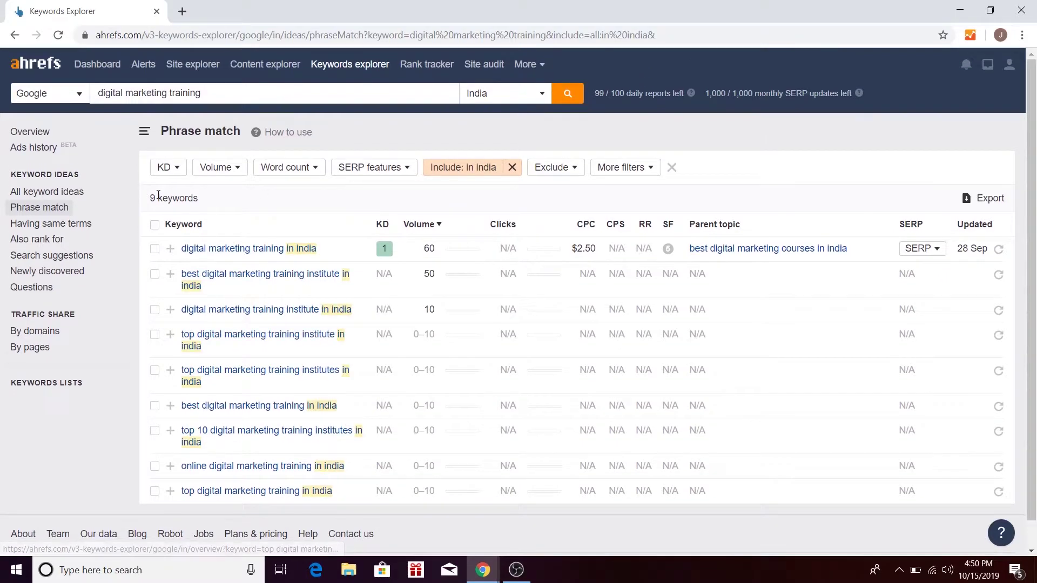
double_click(178, 177)
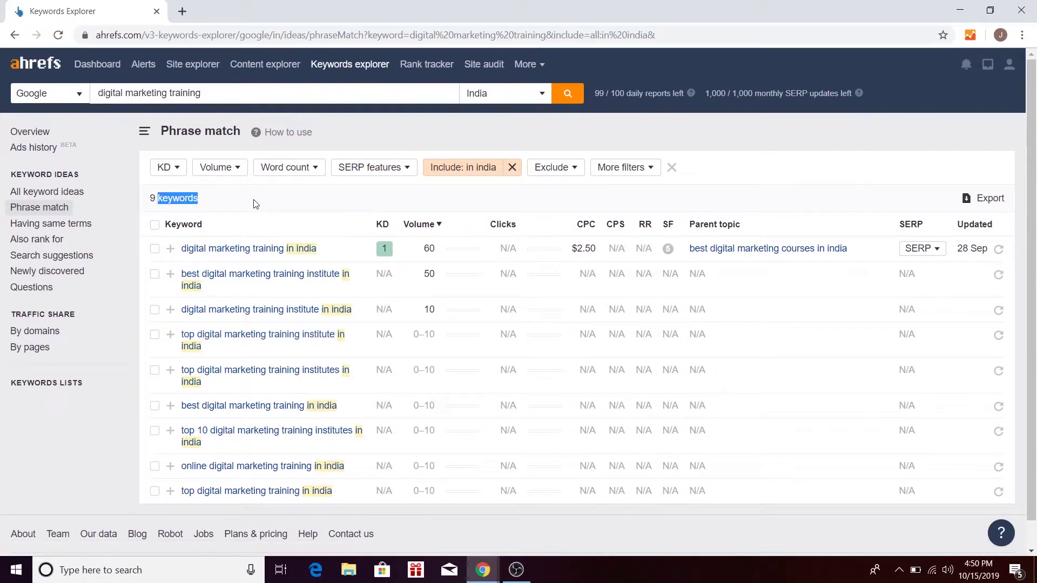
triple_click(186, 93)
click(145, 93)
triple_click(107, 93)
click(210, 94)
triple_click(89, 97)
mouse_move(281, 95)
mouse_down()
mouse_move(173, 93)
mouse_move(263, 96)
mouse_up()
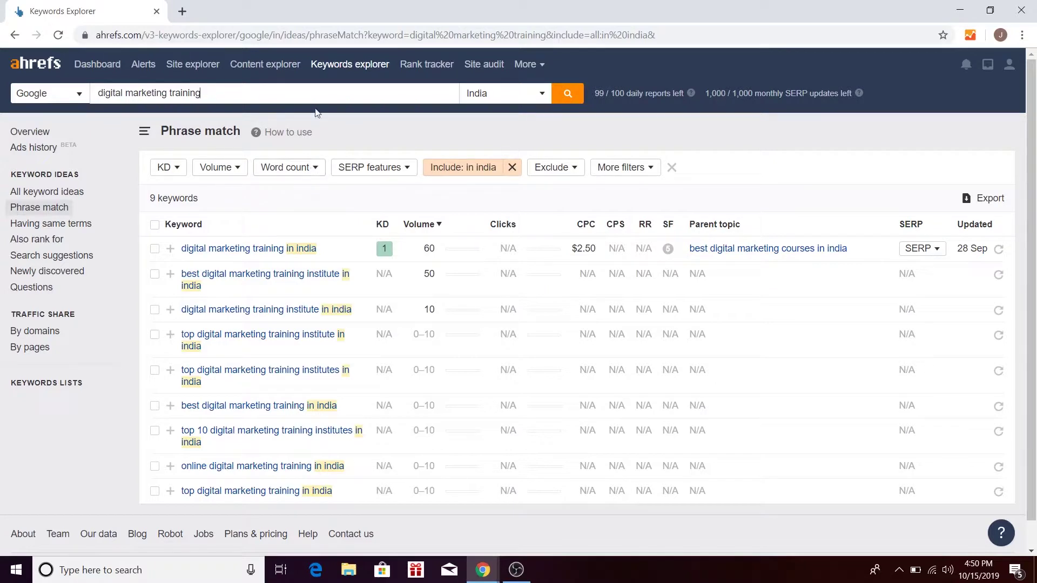
Look through the additional filter options and limit the phrase match keywords to a keyword difficulty of 10 to 25.
click(635, 170)
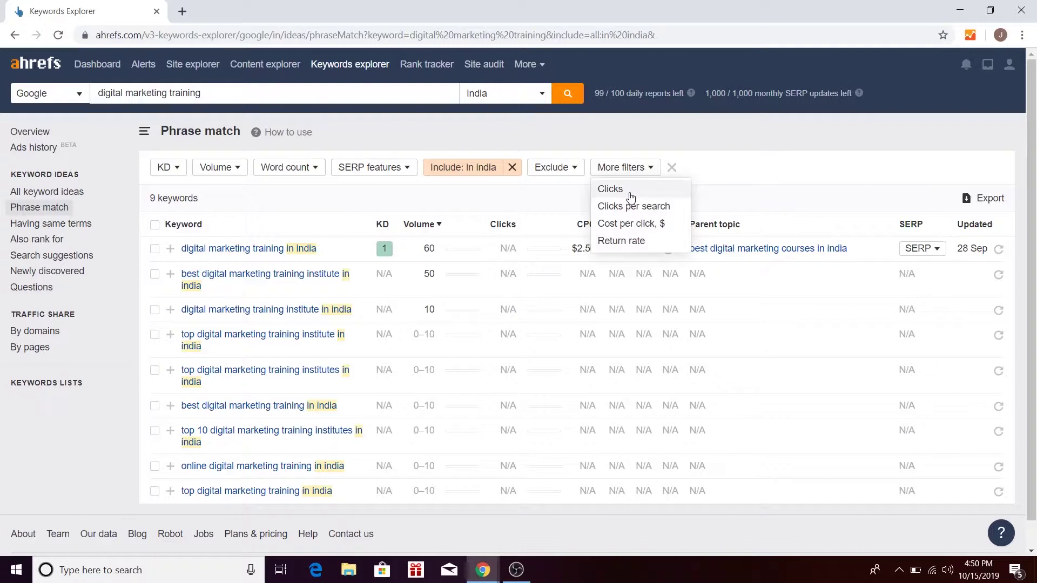
click(136, 93)
click(167, 168)
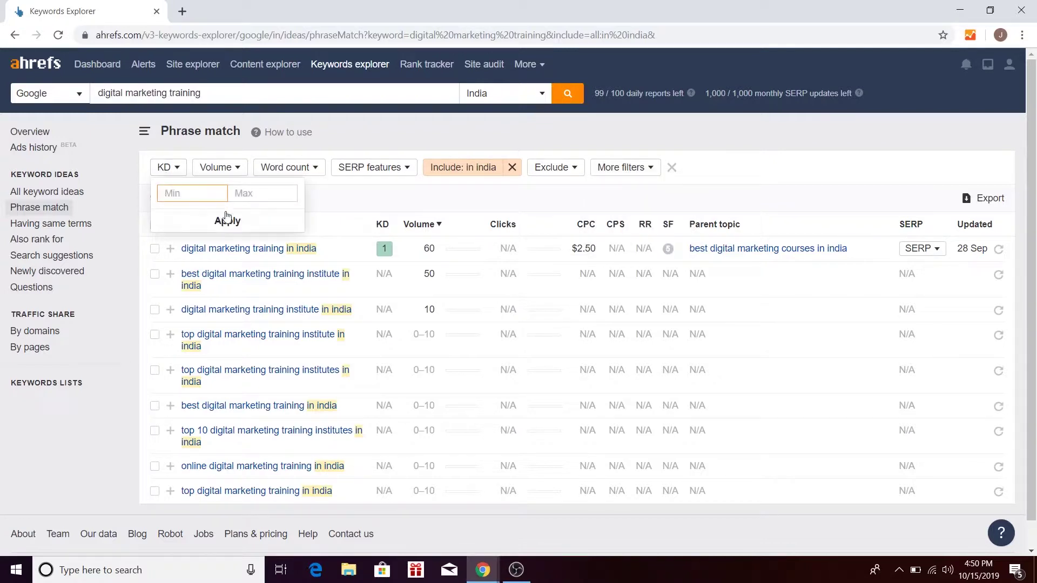
text(10)
key(Tab)
text(25)
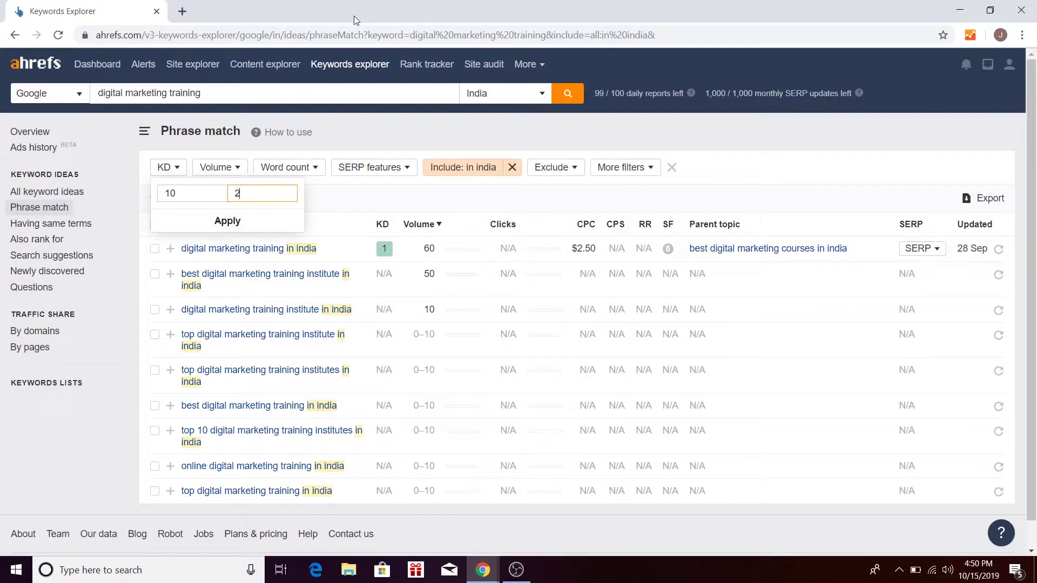
click(225, 221)
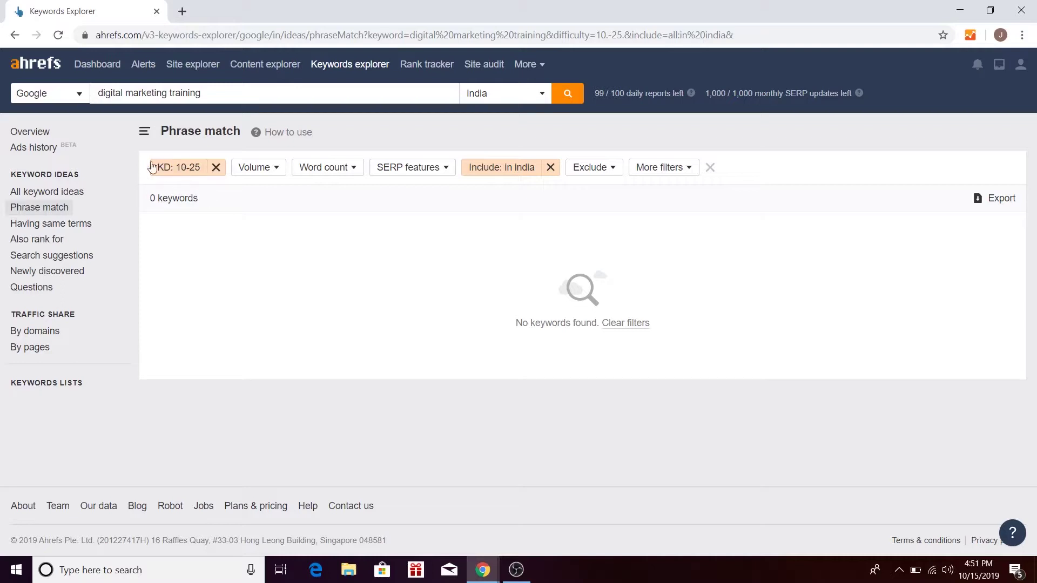
Check the volume and SERP features filter options and clear all filters from the phrase match keywords.
click(270, 165)
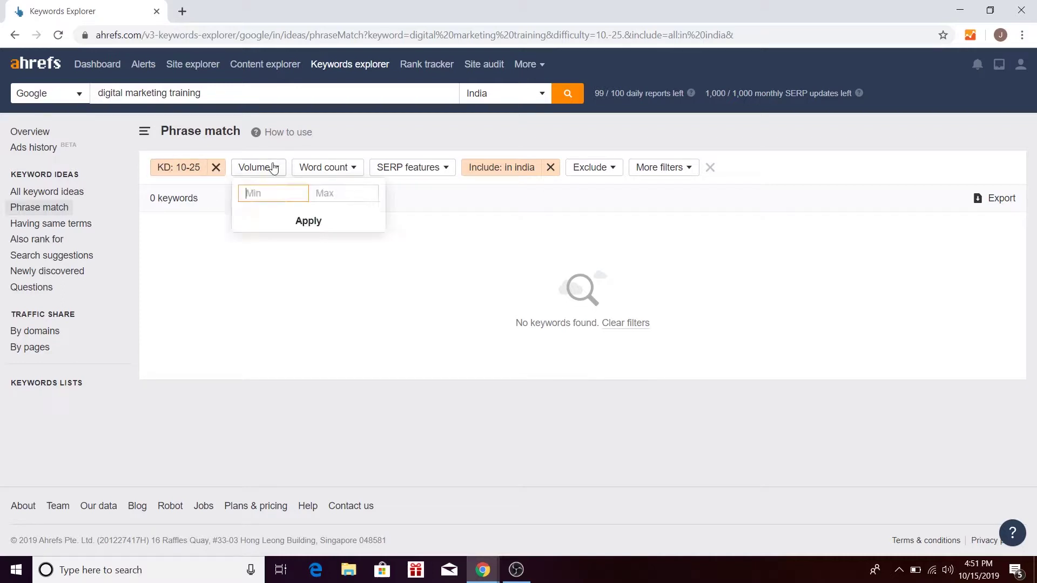
click(412, 168)
click(946, 165)
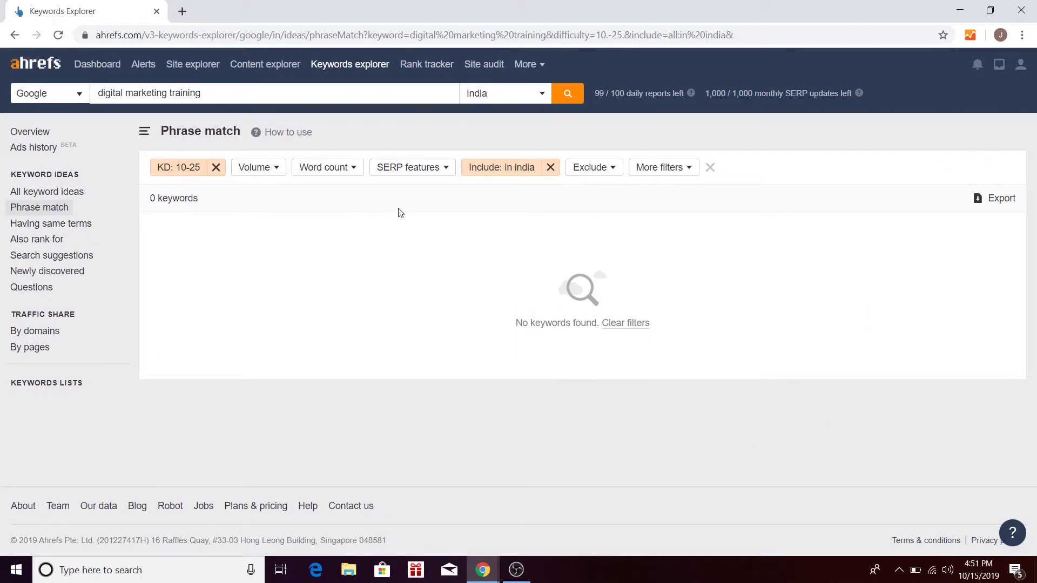
click(710, 167)
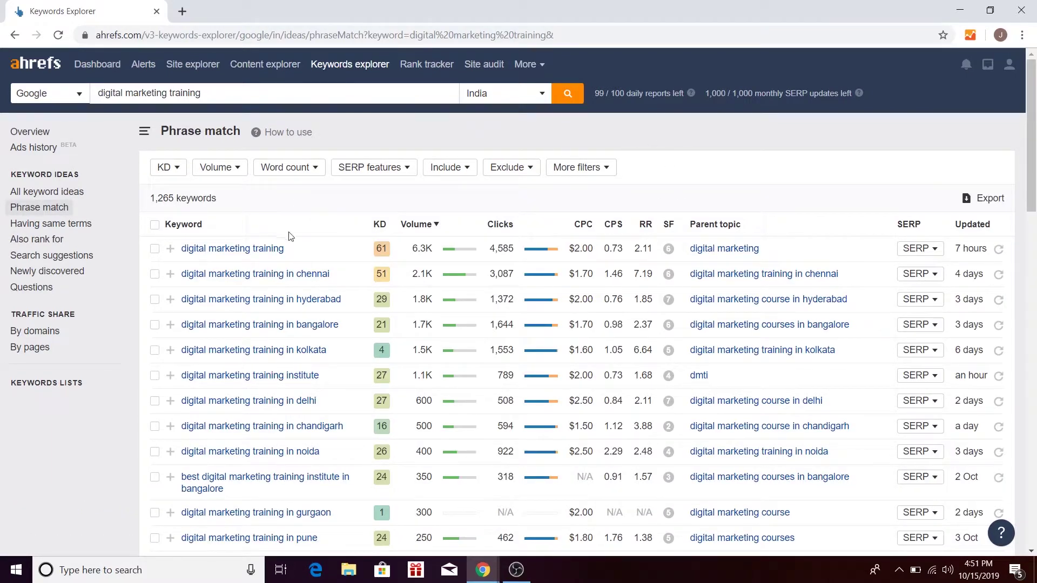
Look through the unfiltered phrase match keywords, comparing their difficulty, volume, clicks, parent topic and update columns.
scroll(448, 387, down, 4)
scroll(448, 387, up, 4)
scroll(840, 251, down, 15)
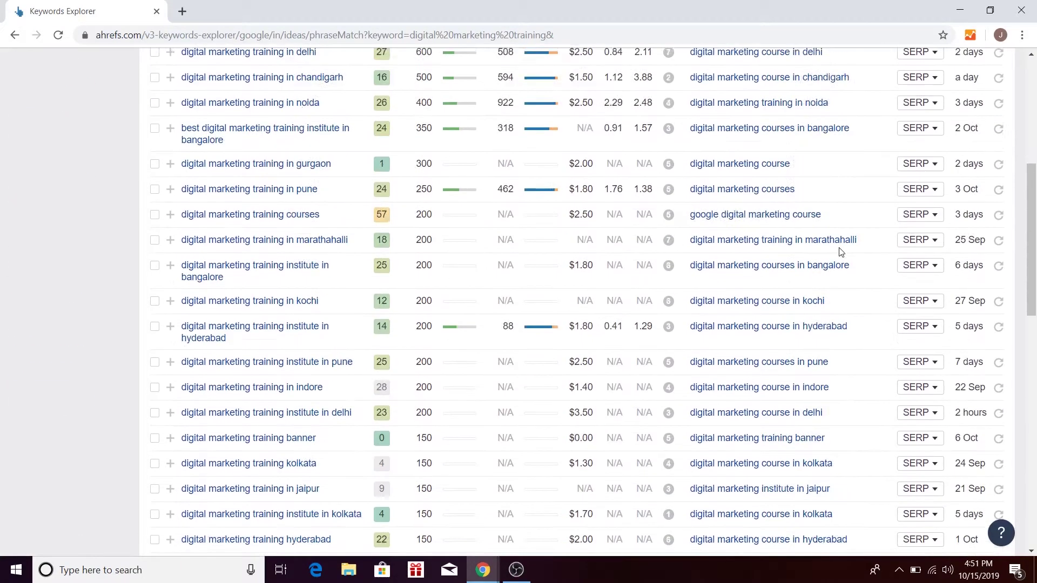
scroll(845, 322, down, 6)
scroll(838, 326, up, 20)
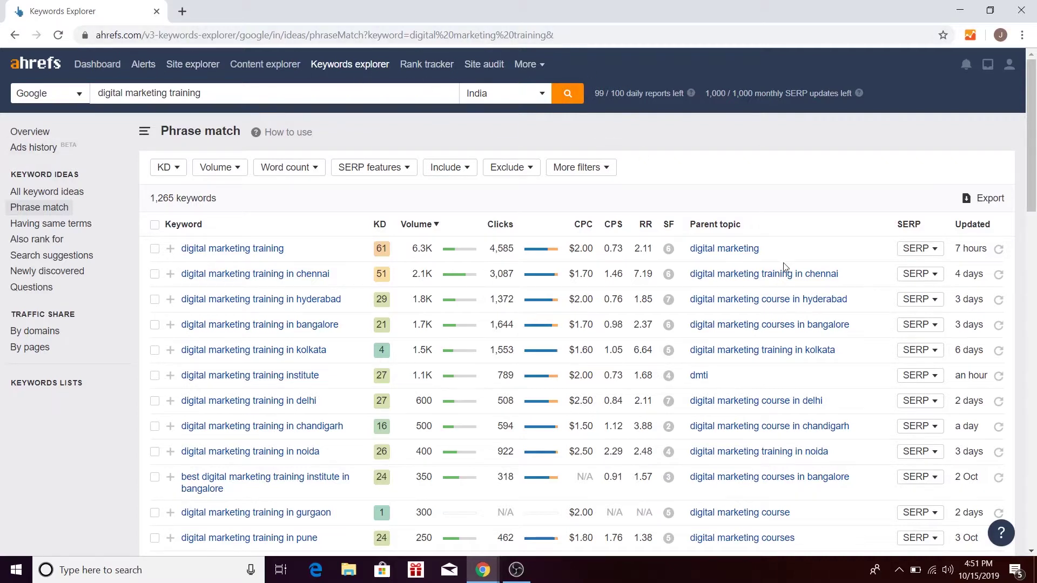
scroll(810, 280, down, 10)
scroll(264, 270, up, 10)
Open the traffic share by domains report for "digital marketing training" and examine the domains' traffic, share and positions.
click(31, 332)
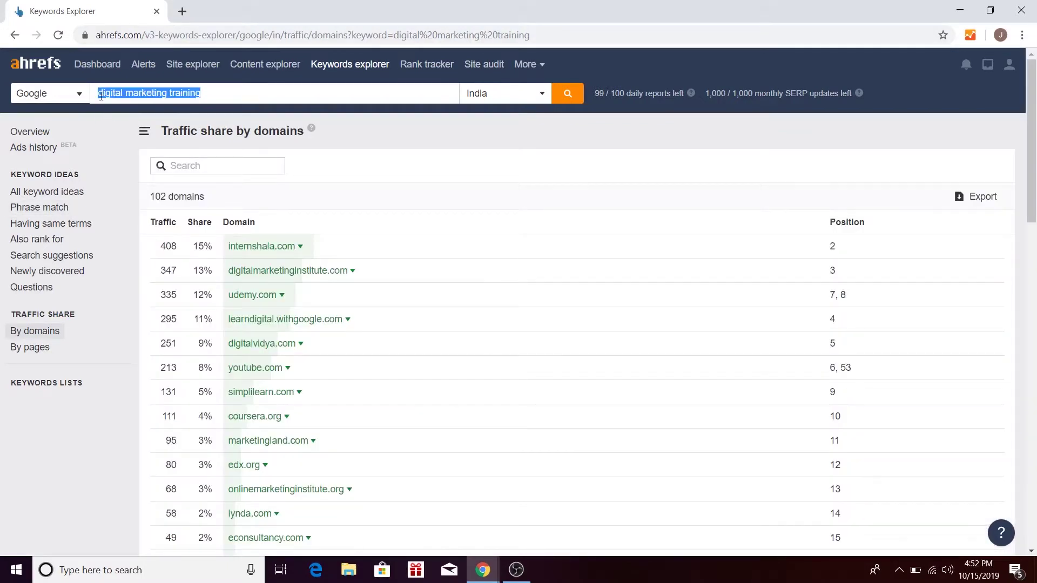
click(101, 96)
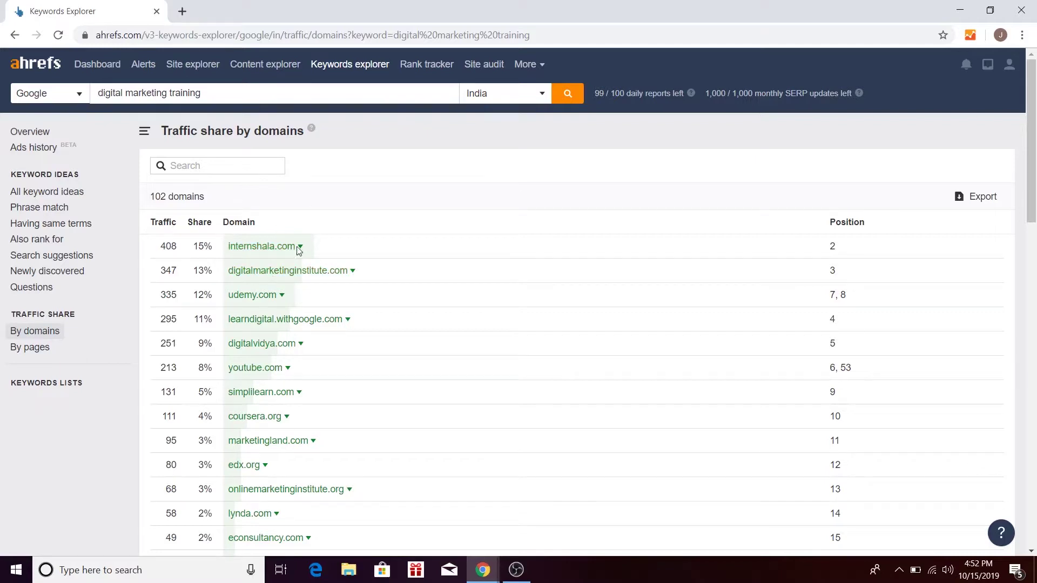
double_click(223, 226)
click(225, 229)
double_click(225, 229)
click(234, 217)
triple_click(164, 92)
click(213, 93)
scroll(270, 303, down, 1)
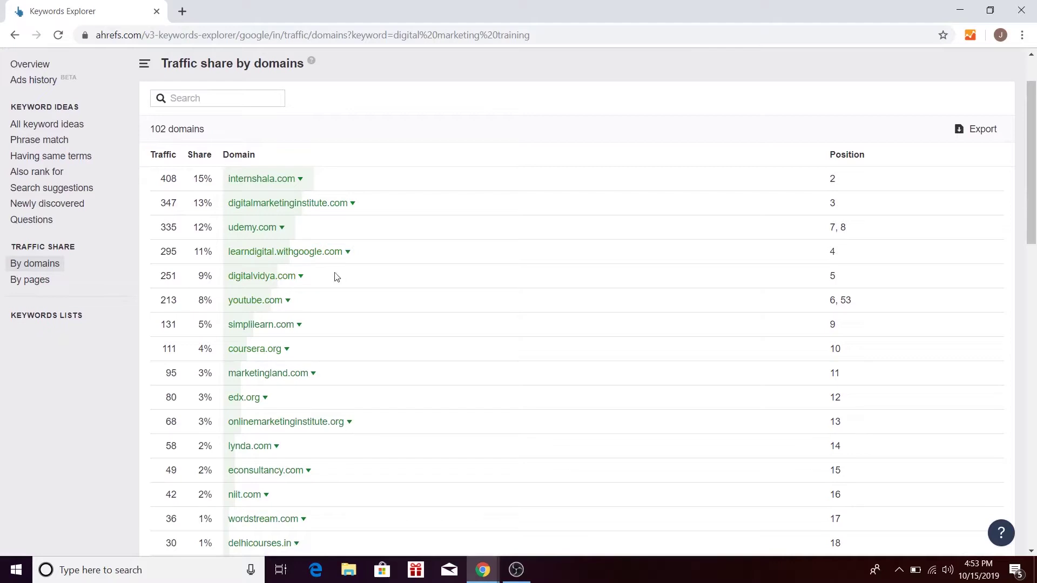
scroll(343, 269, down, 2)
scroll(363, 243, up, 2)
Open the traffic share by pages report to examine which pages get traffic for the keyword.
click(39, 281)
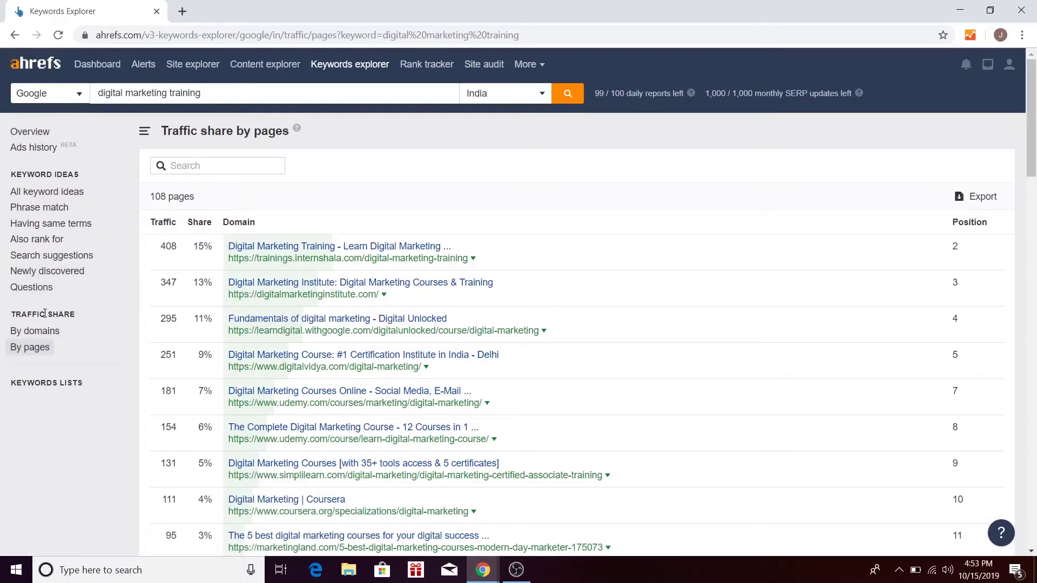
triple_click(45, 314)
click(98, 316)
Return to all keyword ideas for "digital marketing training" and examine the listed keywords and their metrics.
click(24, 192)
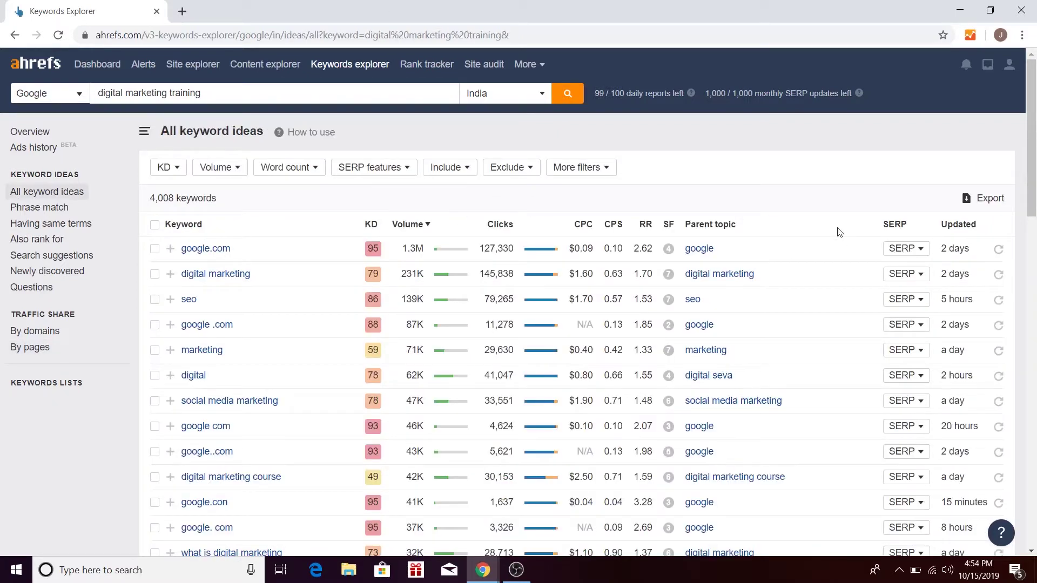
scroll(837, 229, down, 1)
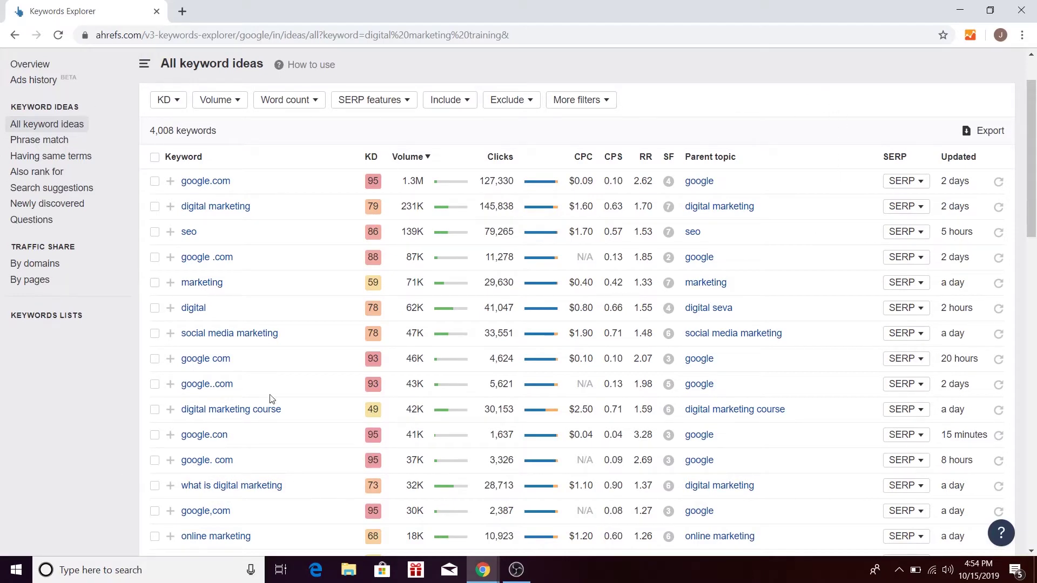
Return to the overview of "digital marketing training" and review the searched keyword, the search engine choice and the metrics.
click(30, 64)
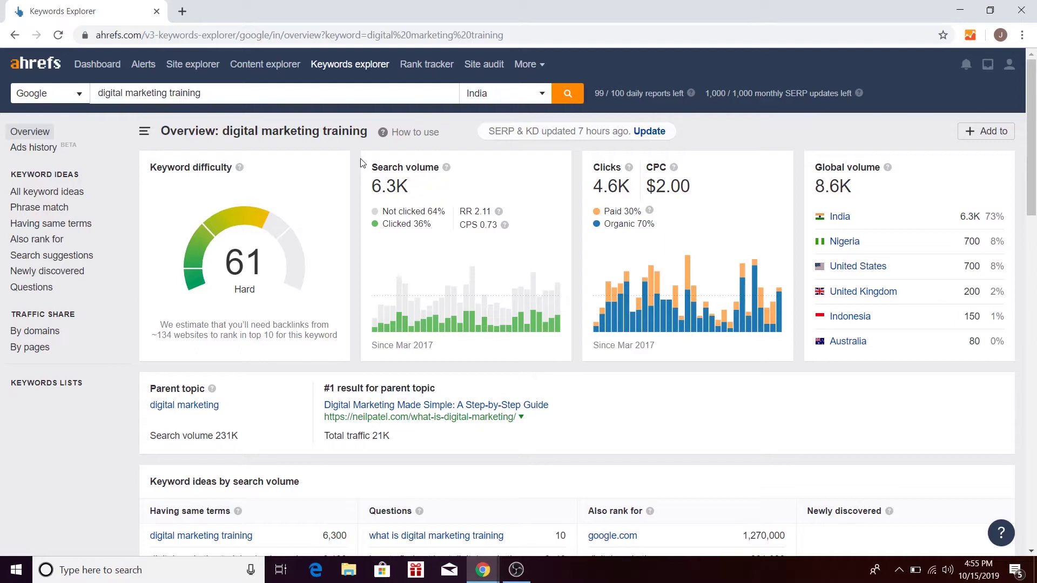
double_click(145, 93)
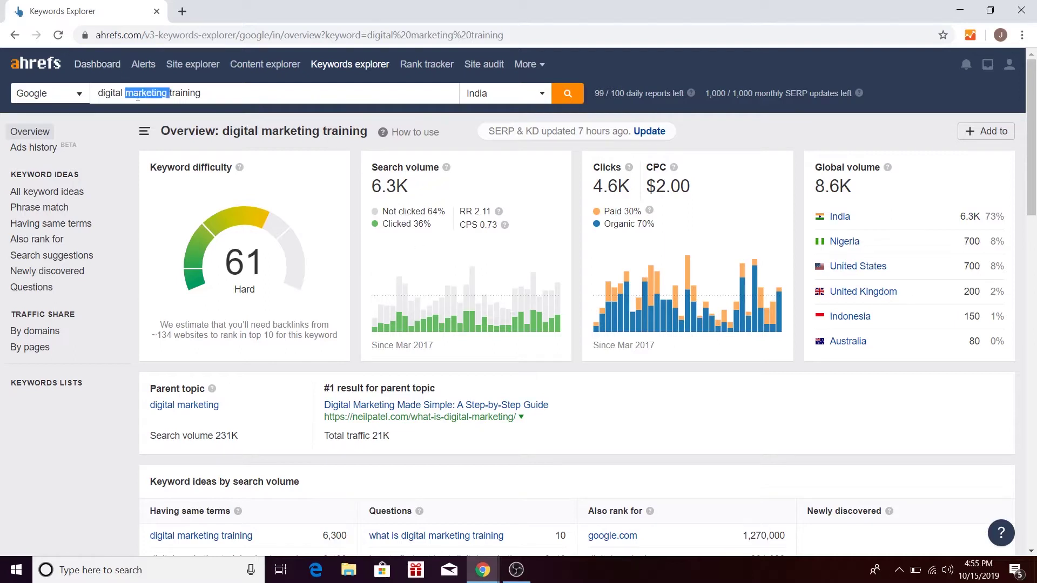
click(55, 98)
click(62, 132)
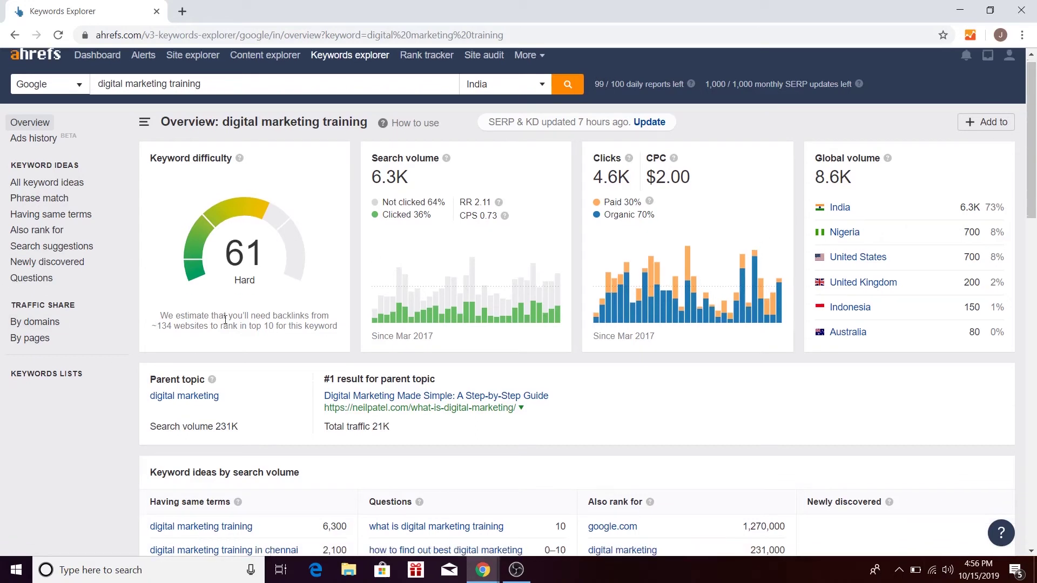